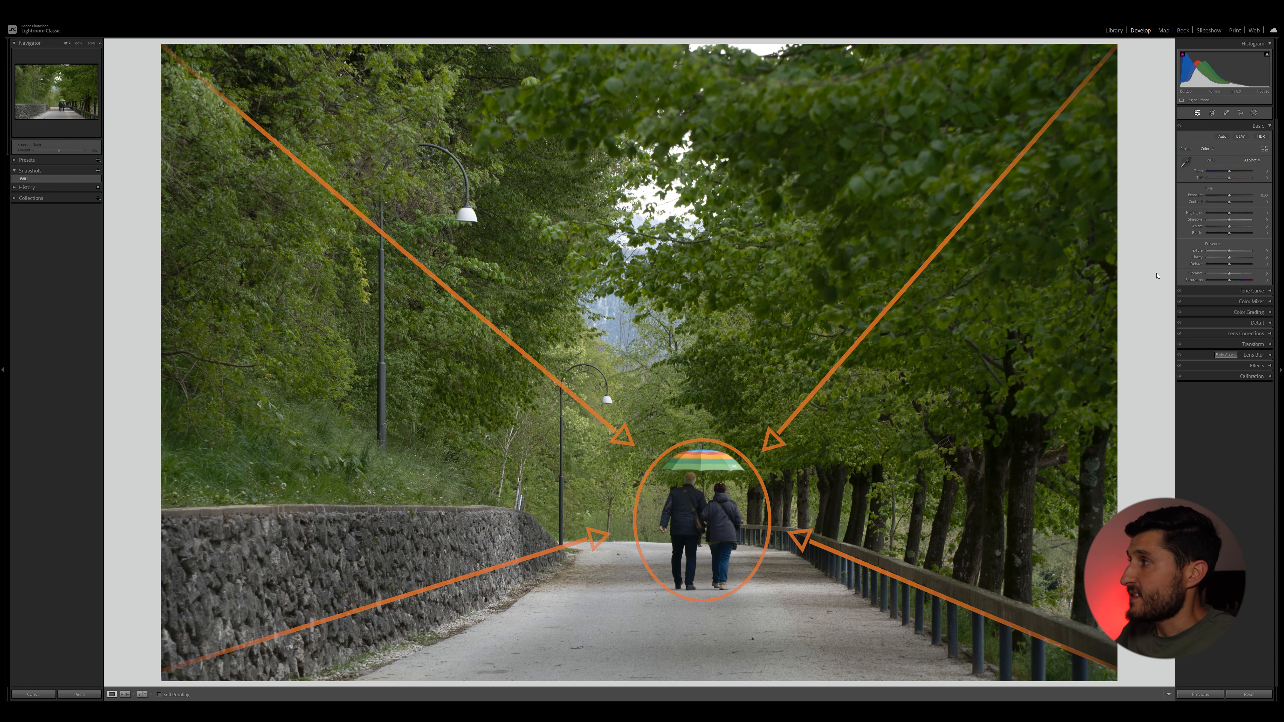
- Convert the photo to black and white, and lower its overall highlights and blacks
click(1237, 139)
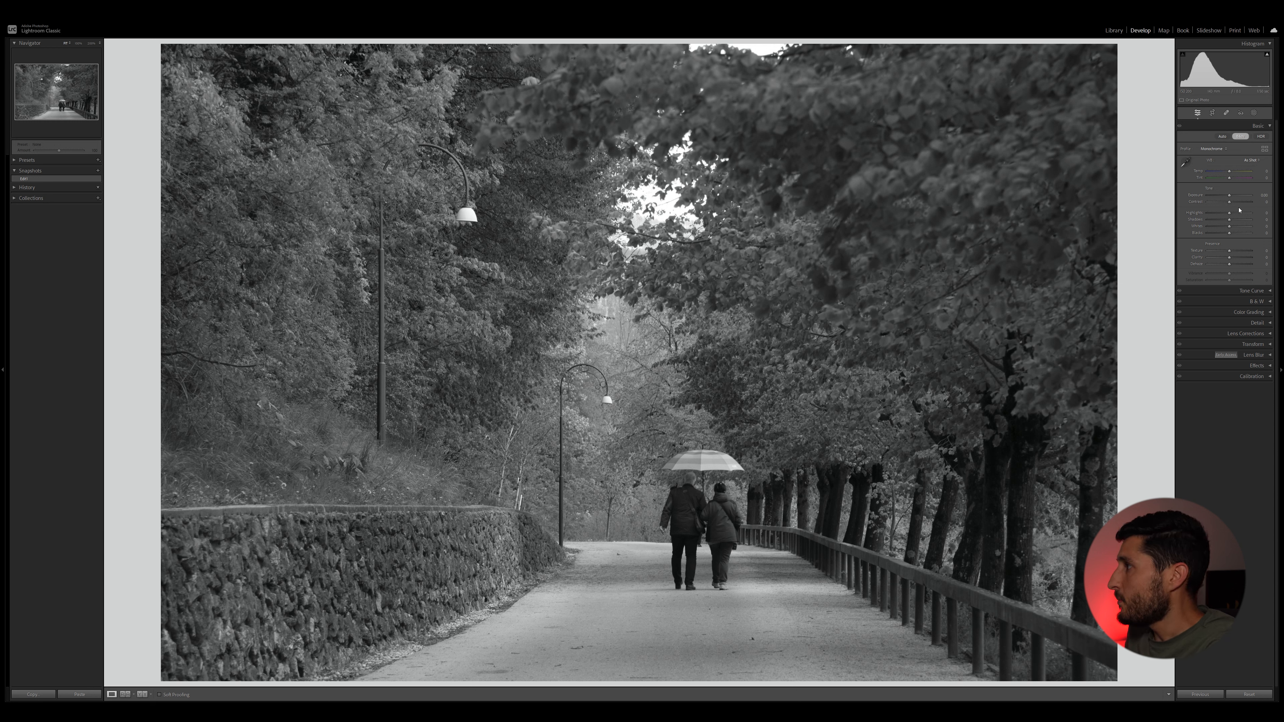
drag(1229, 216, 1210, 214)
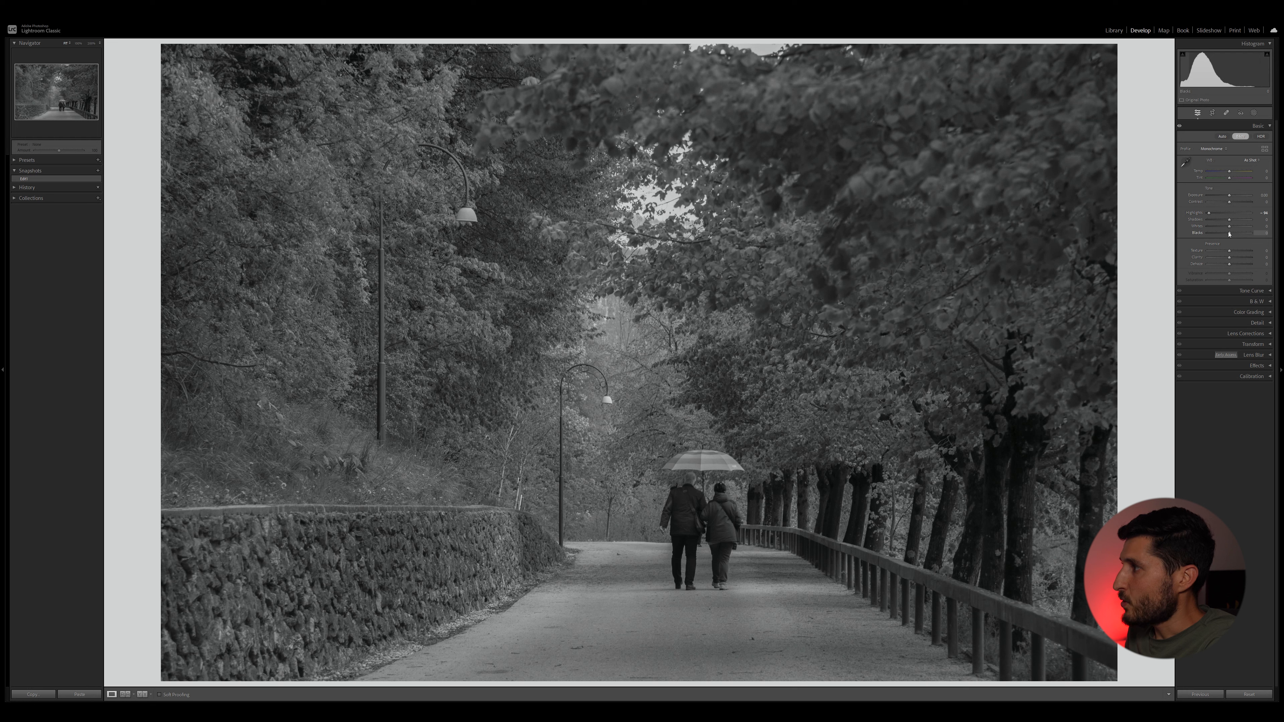
drag(1229, 234, 1222, 234)
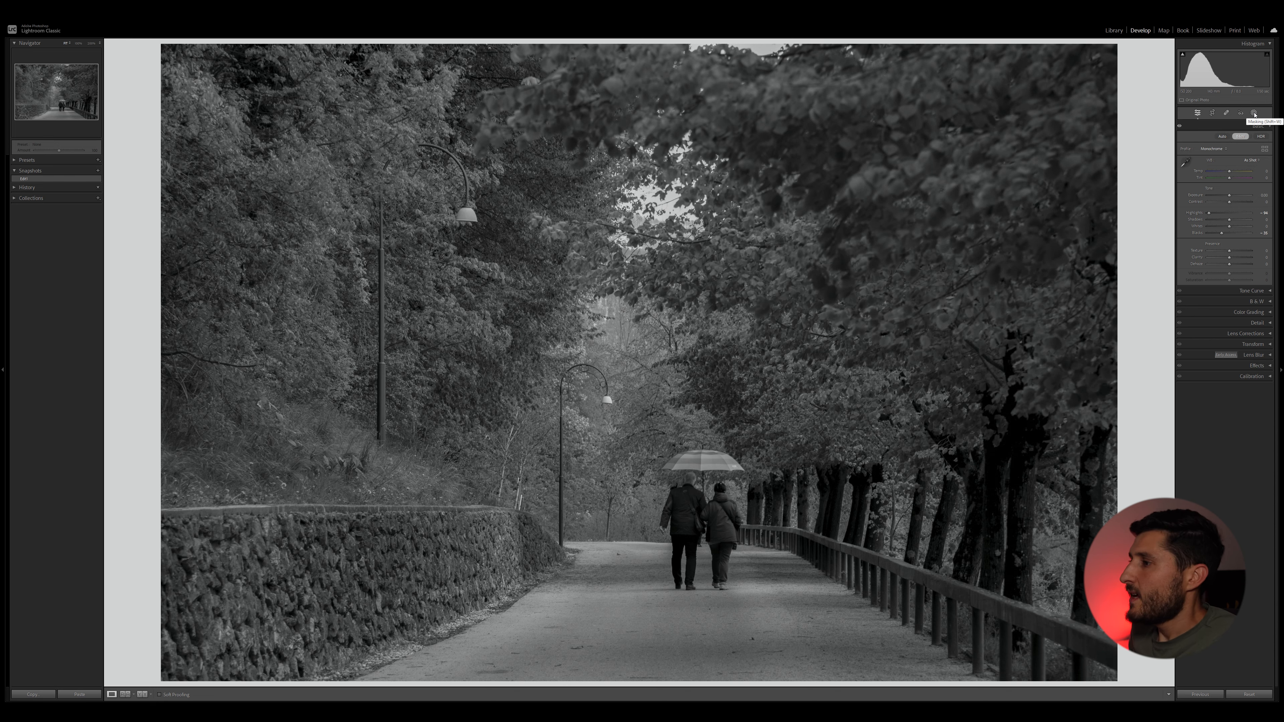
- Crop the photo tighter at its original proportions, placing the couple with the umbrella near the lower-right rule-of-thirds intersection
click(1211, 112)
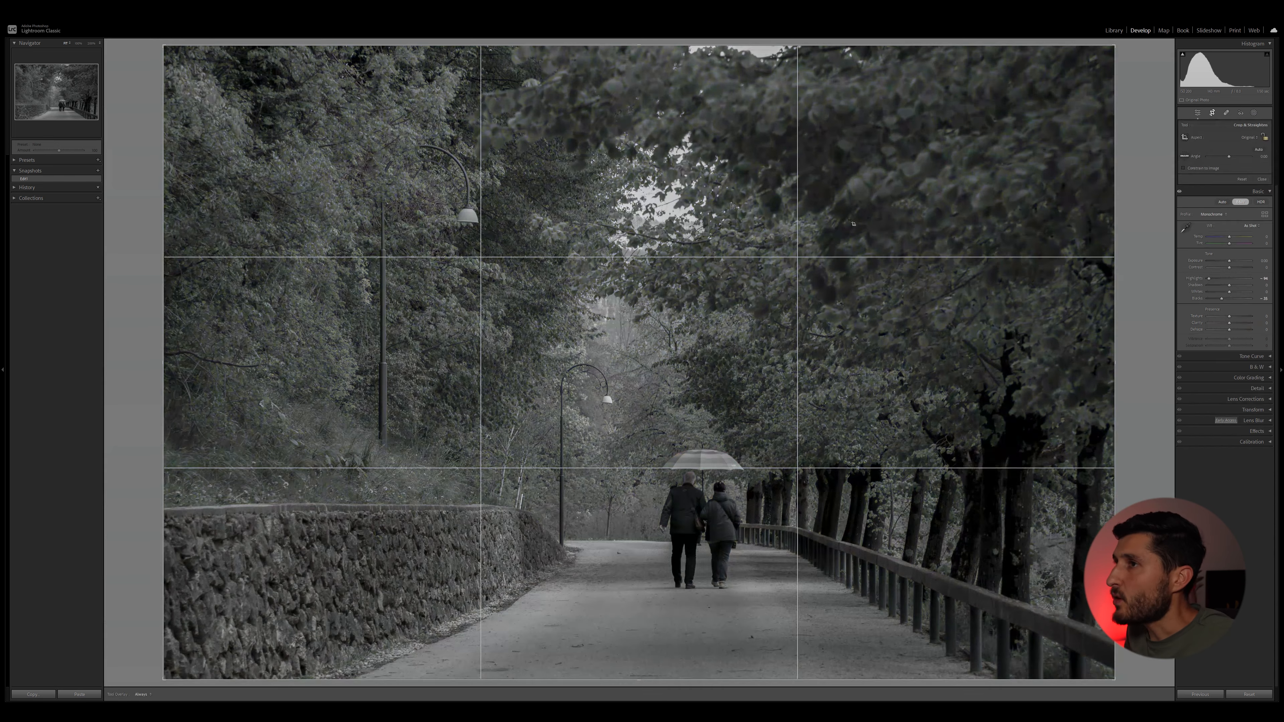
drag(164, 47, 307, 141)
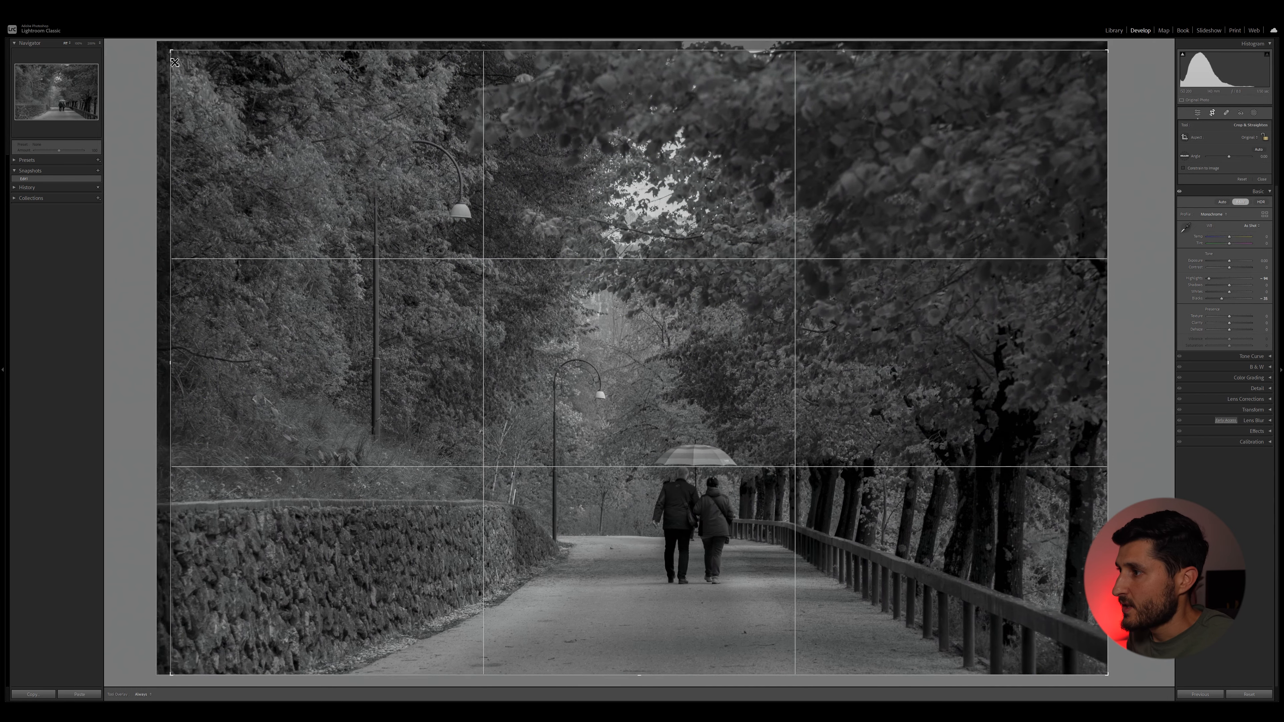
drag(354, 237, 637, 347)
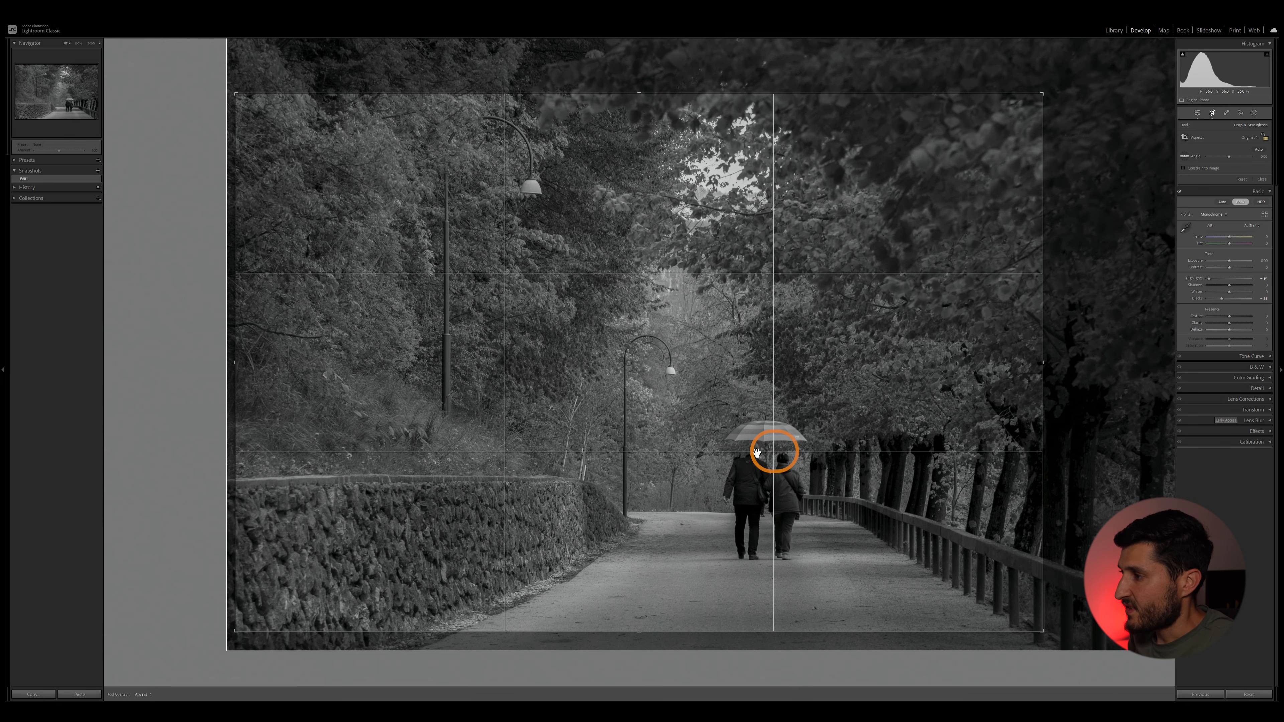
drag(258, 91, 266, 96)
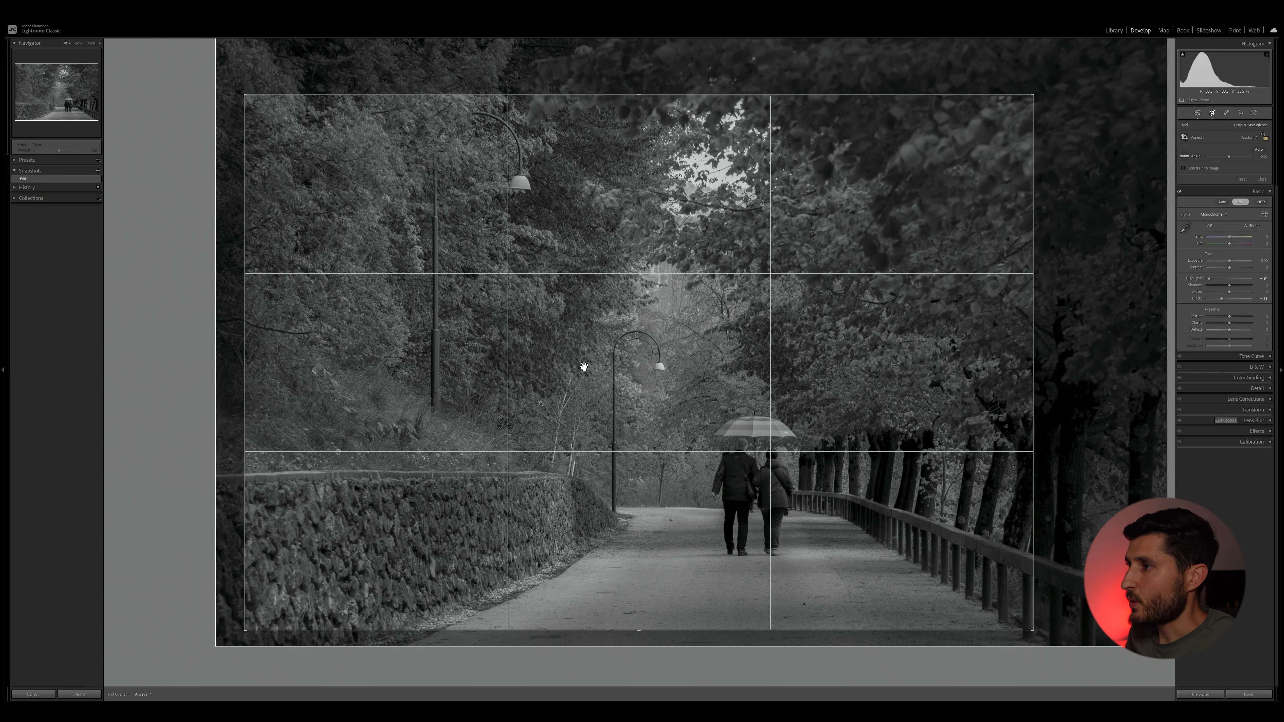
key(r)
key(r)
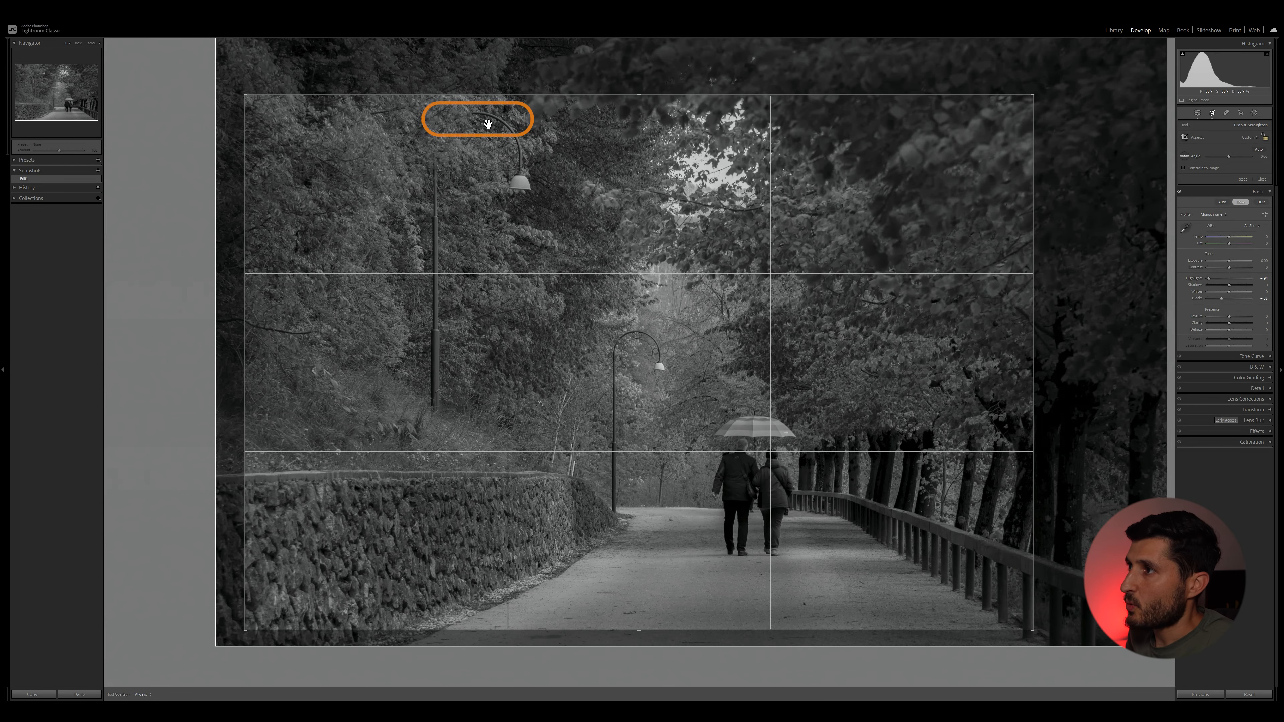
drag(608, 163, 610, 177)
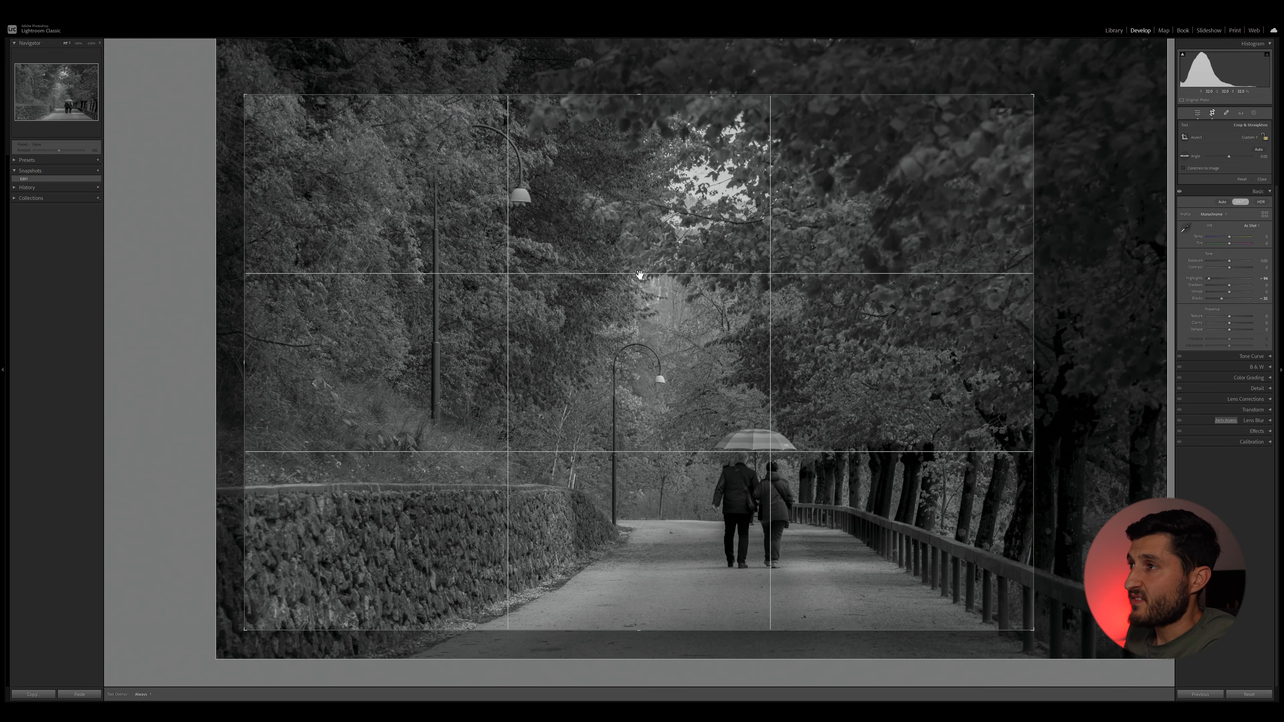
key(Return)
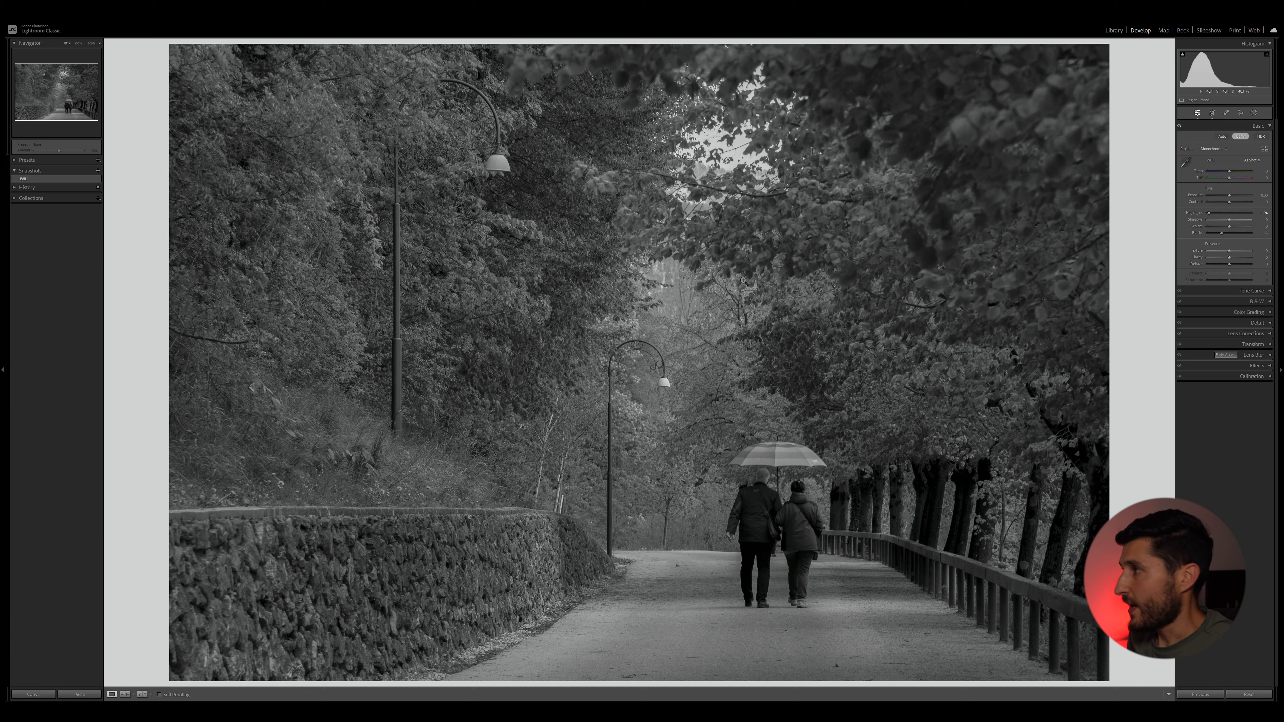
- Create a large, wide radial gradient mask over the middle of the photo, reduce its feather, and invert it to cover the edges
click(1253, 113)
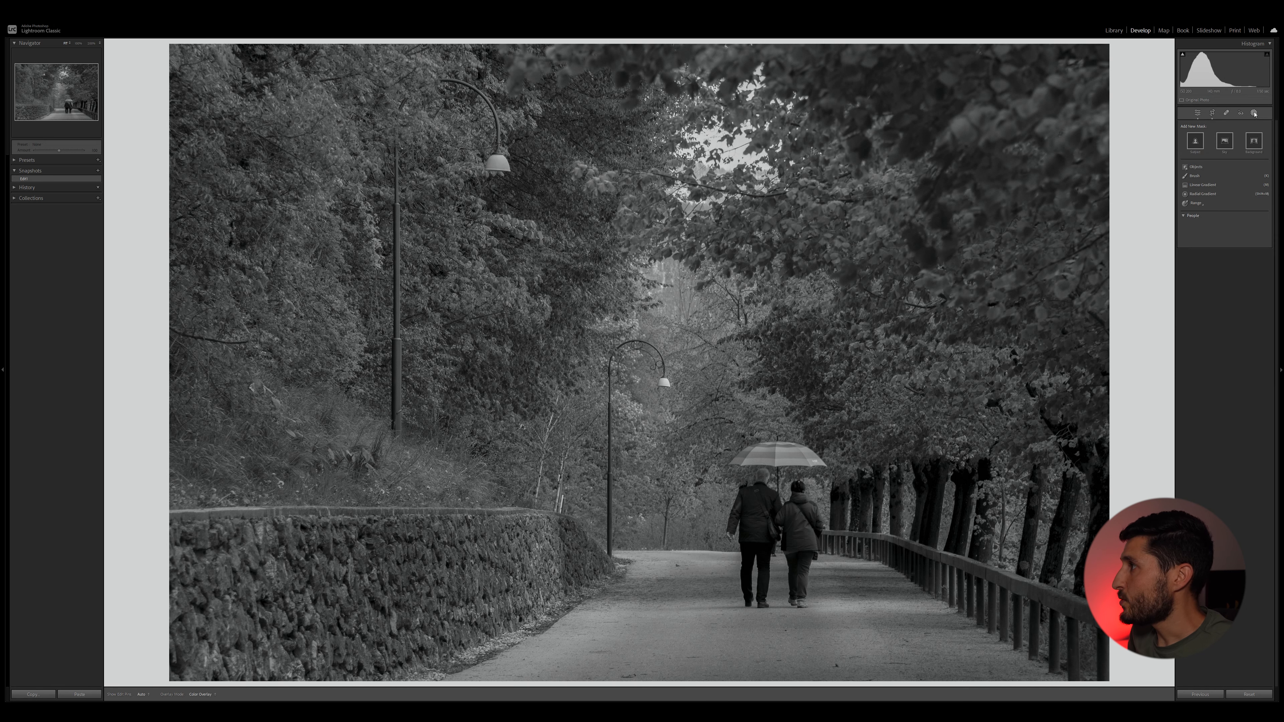
click(1205, 194)
mouse_move(330, 137)
mouse_down()
mouse_move(685, 446)
mouse_move(544, 287)
mouse_move(623, 362)
mouse_up()
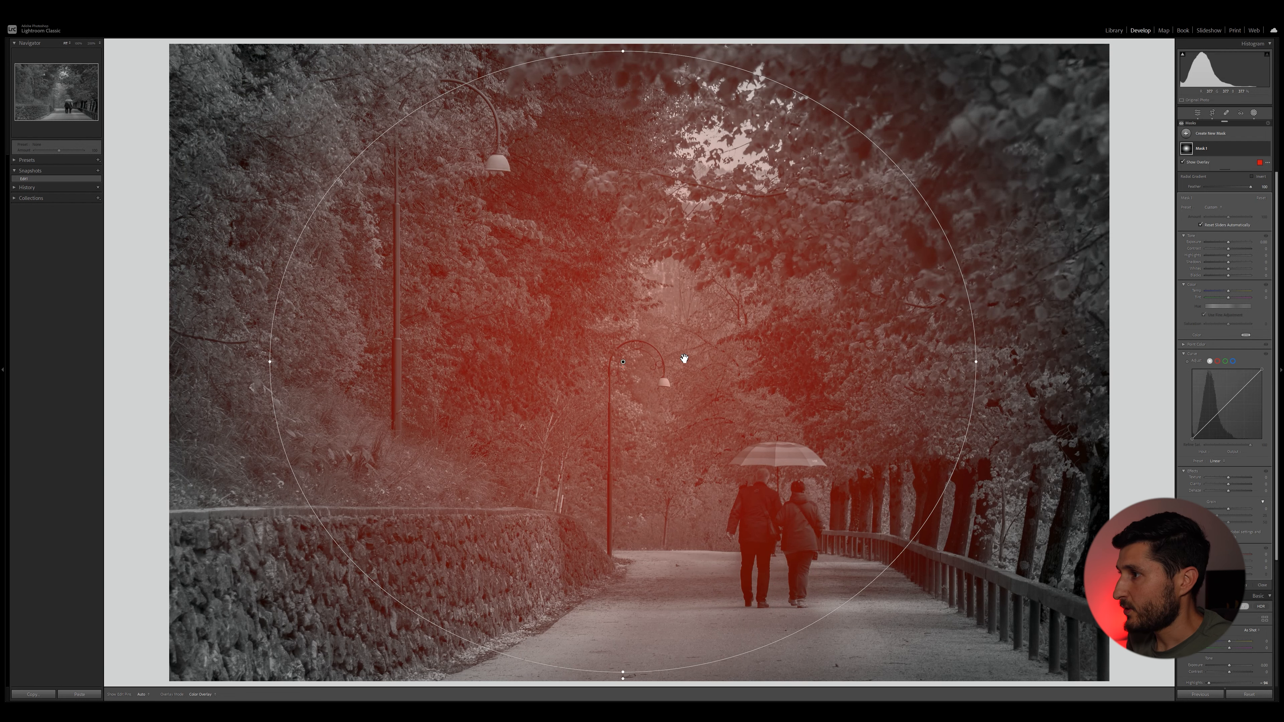
drag(623, 361, 628, 691)
drag(968, 466, 1042, 465)
drag(623, 362, 664, 378)
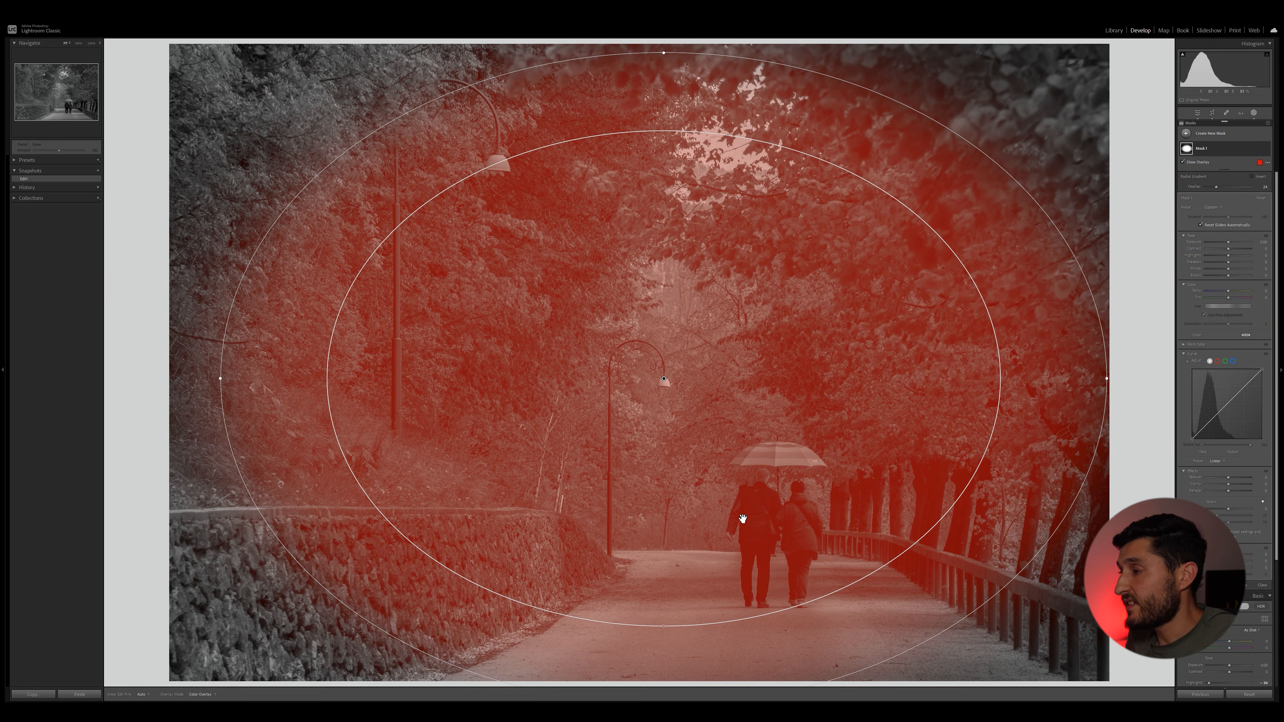
drag(664, 378, 673, 386)
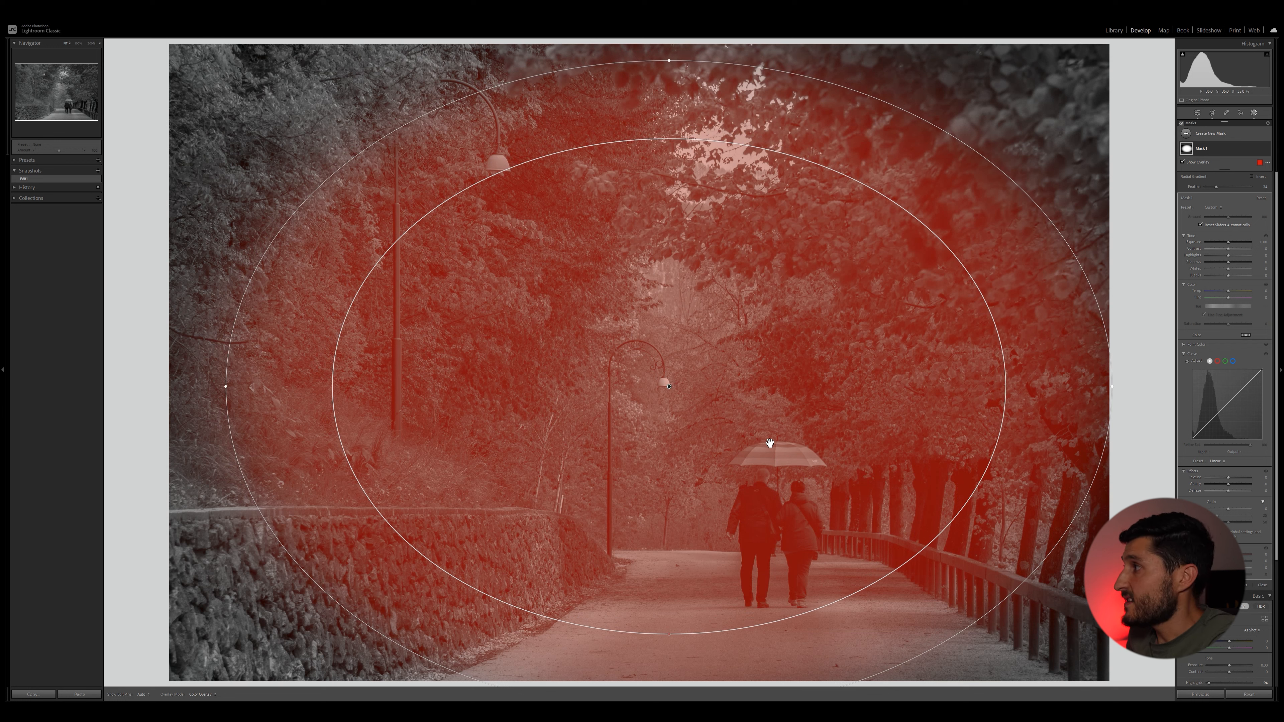
click(1258, 178)
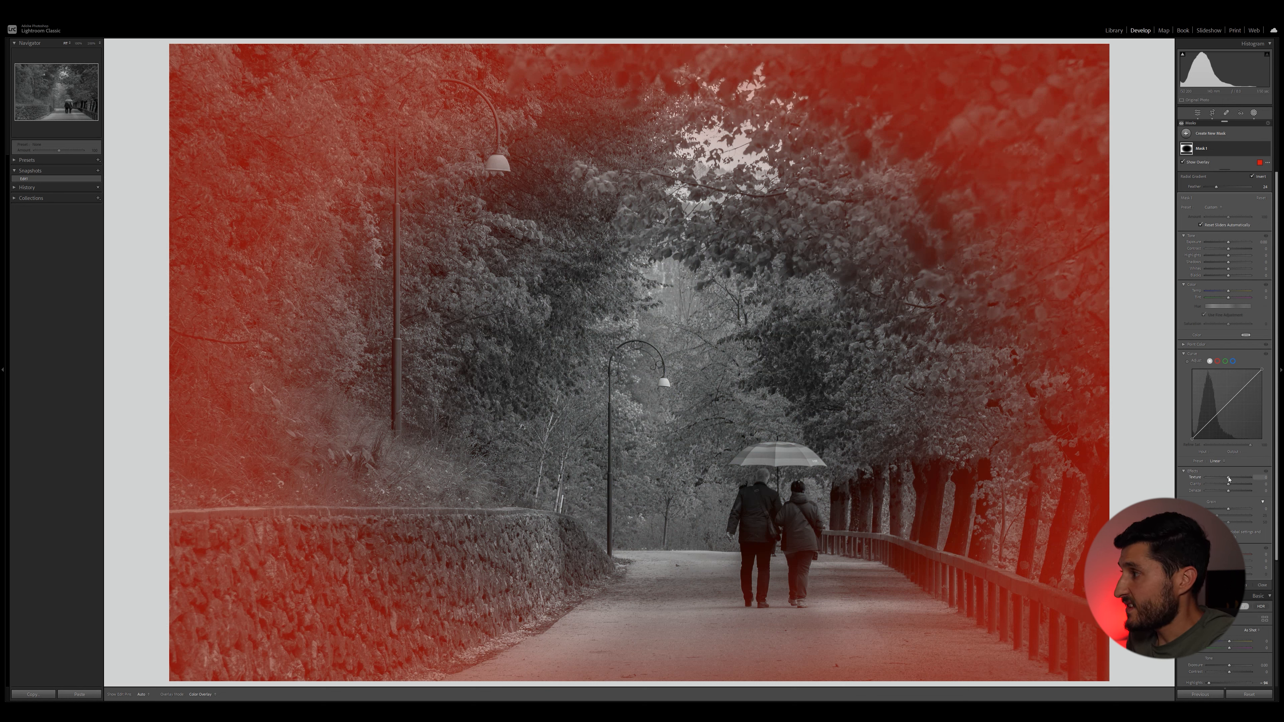
- Lower the texture, clarity, highlights, shadows and blacks of the radial mask, and shift its ellipse toward the couple
drag(1223, 479, 1214, 486)
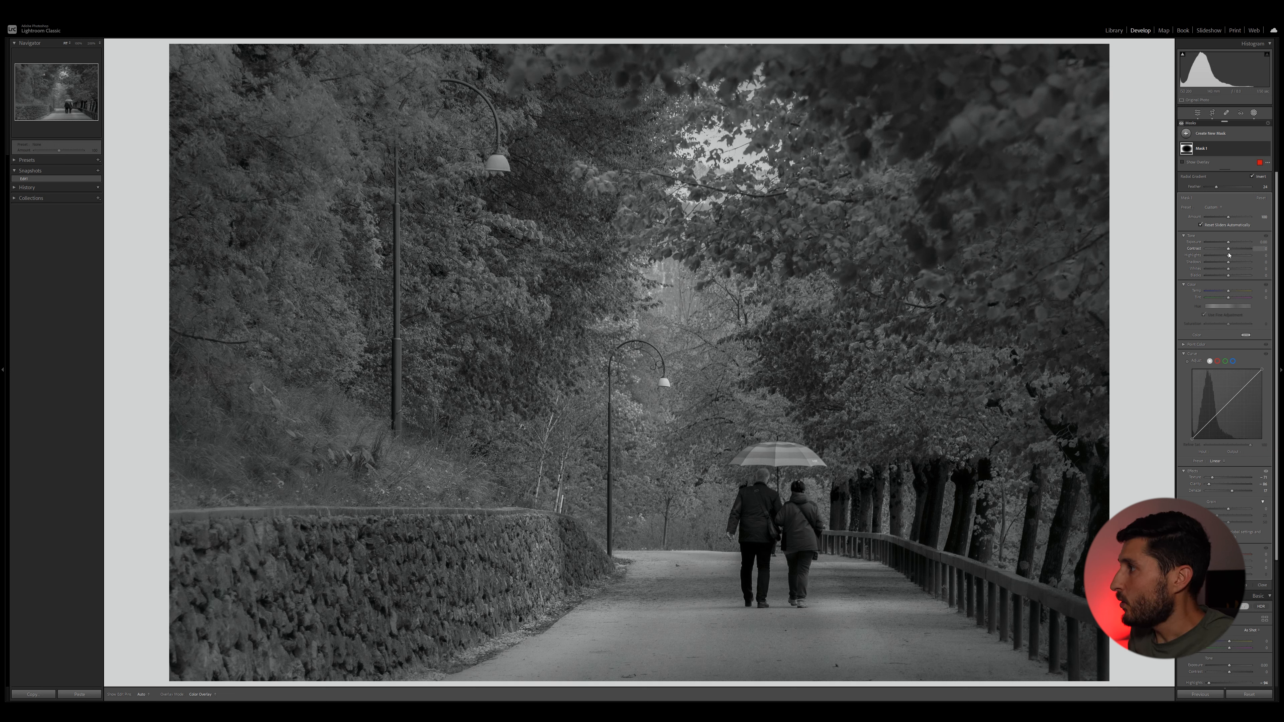
mouse_move(1217, 255)
mouse_down()
mouse_move(1206, 256)
mouse_move(1222, 276)
mouse_move(1223, 263)
mouse_up()
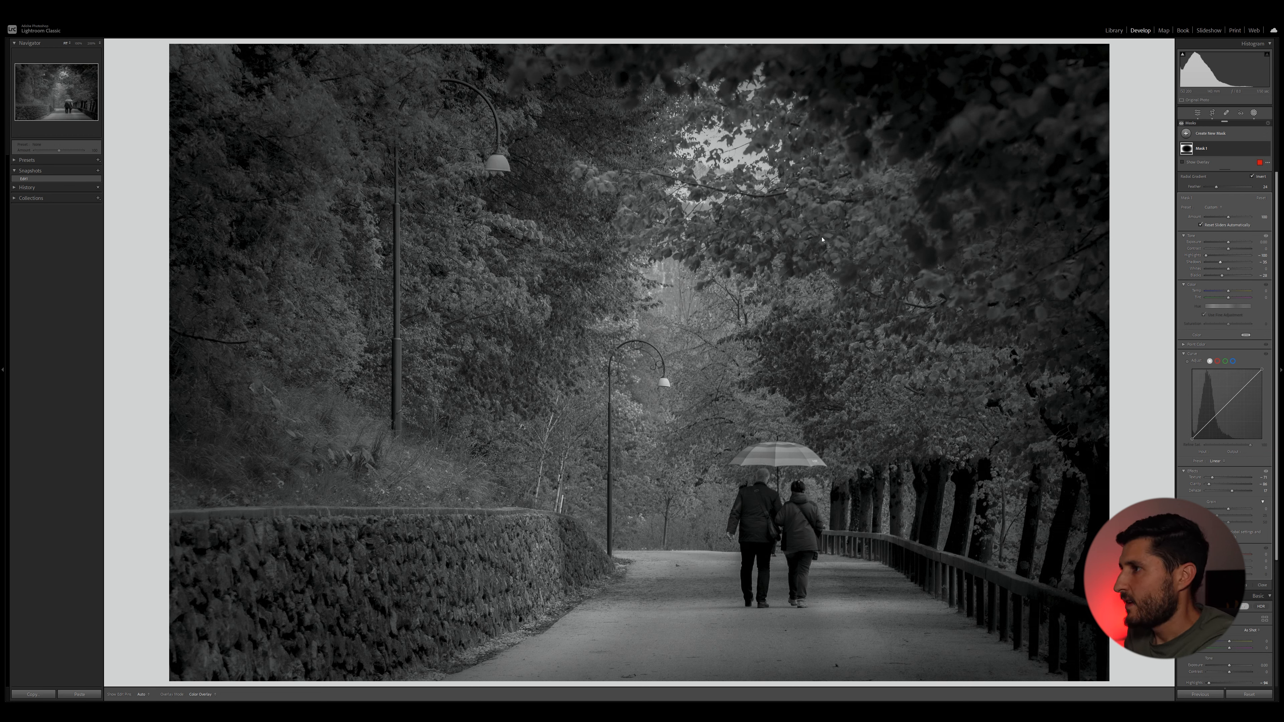
drag(656, 386, 697, 415)
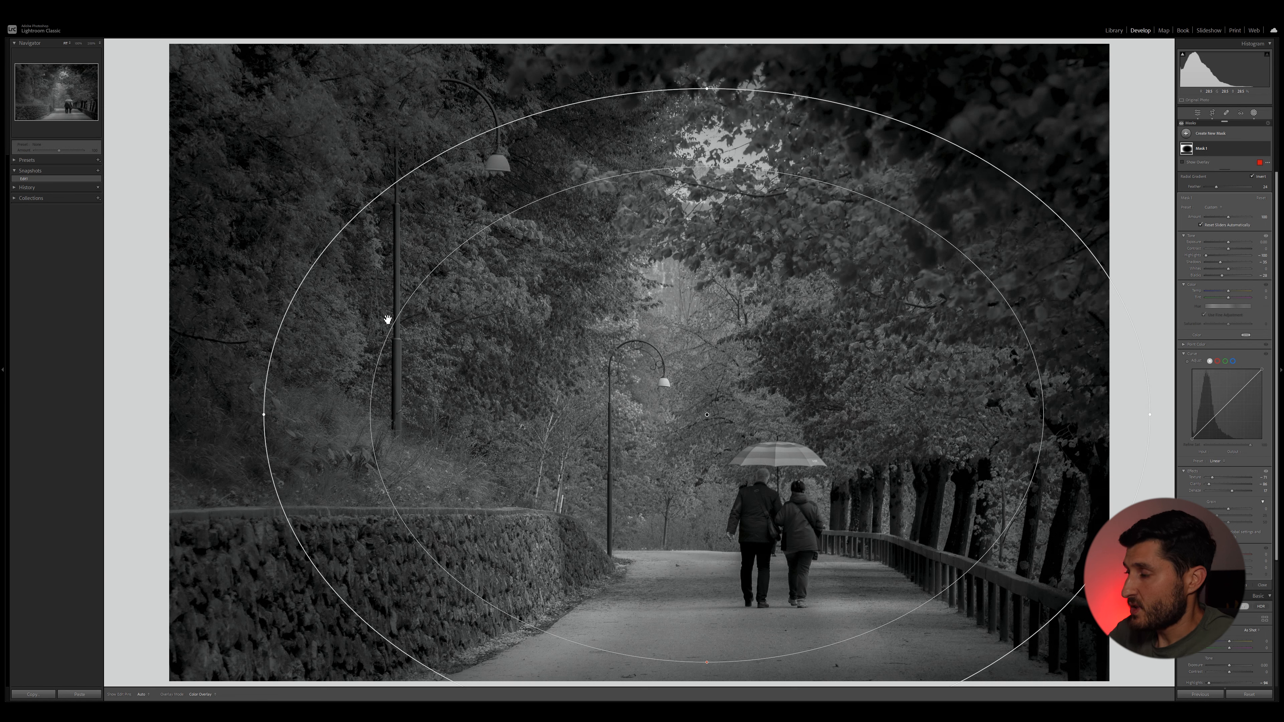
- Add a slightly tilted linear gradient mask covering the trees and stone wall on the photo's left side, fading toward the middle lamp post
click(1214, 133)
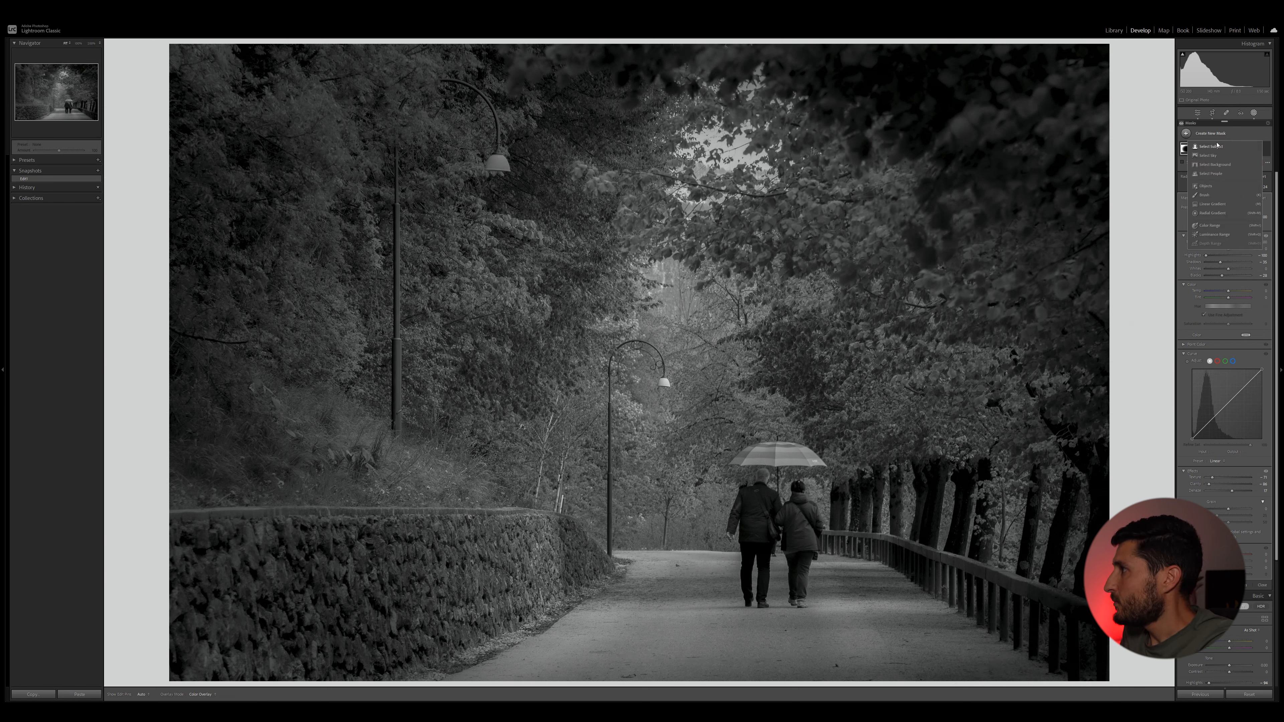
click(1232, 204)
drag(335, 321, 604, 377)
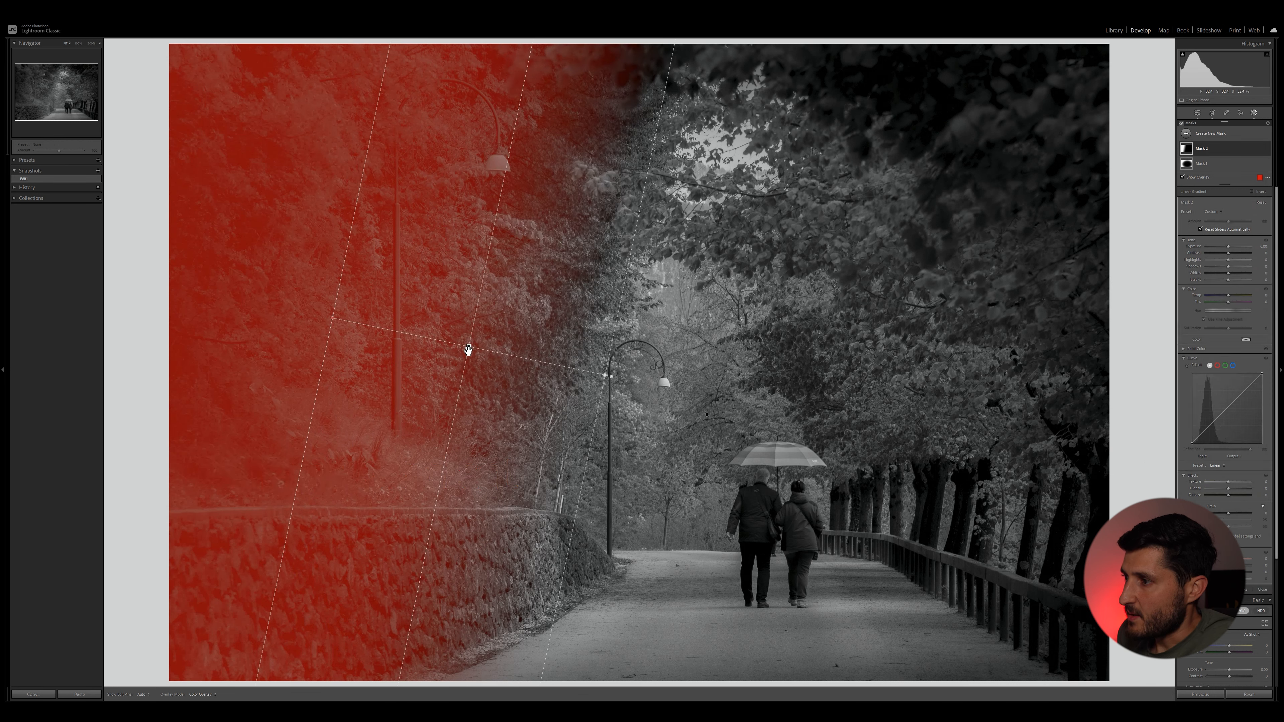
drag(468, 352, 473, 354)
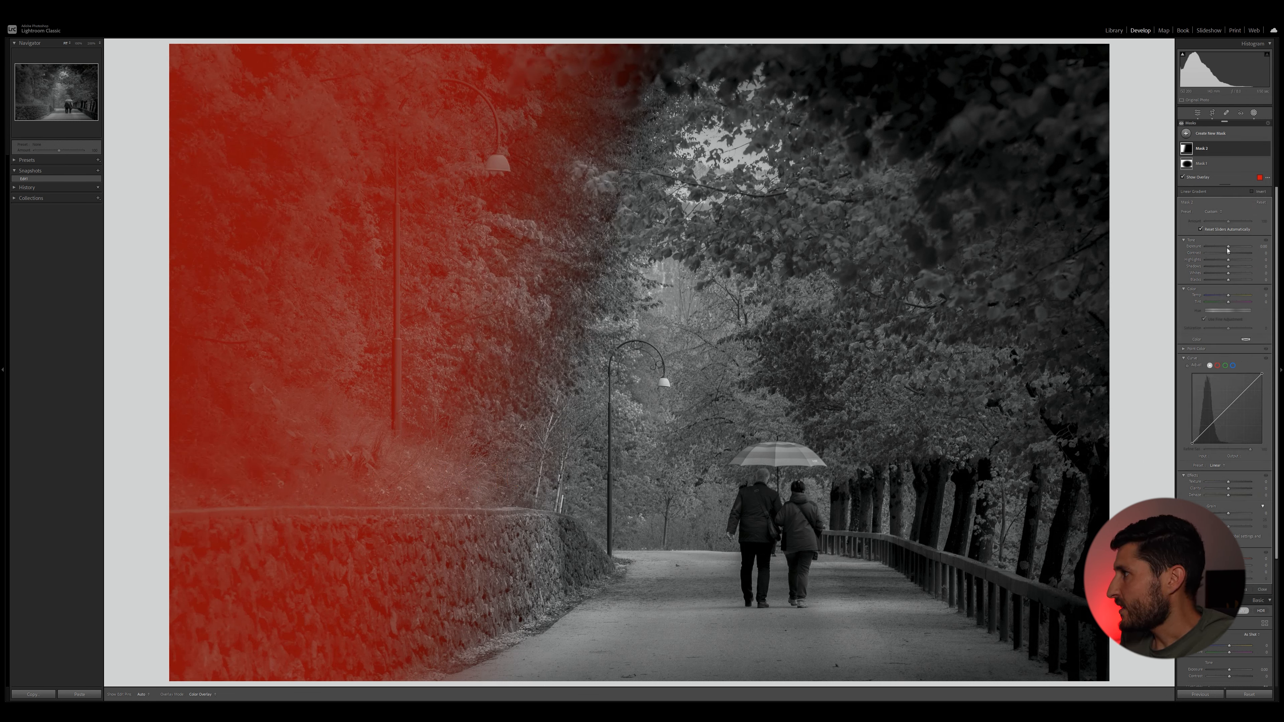
- Hide the mask overlay, slightly lower the left-side gradient's exposure and blacks, and reduce the mask's overall amount
key(o)
drag(1227, 248, 1226, 248)
drag(1228, 280, 1226, 281)
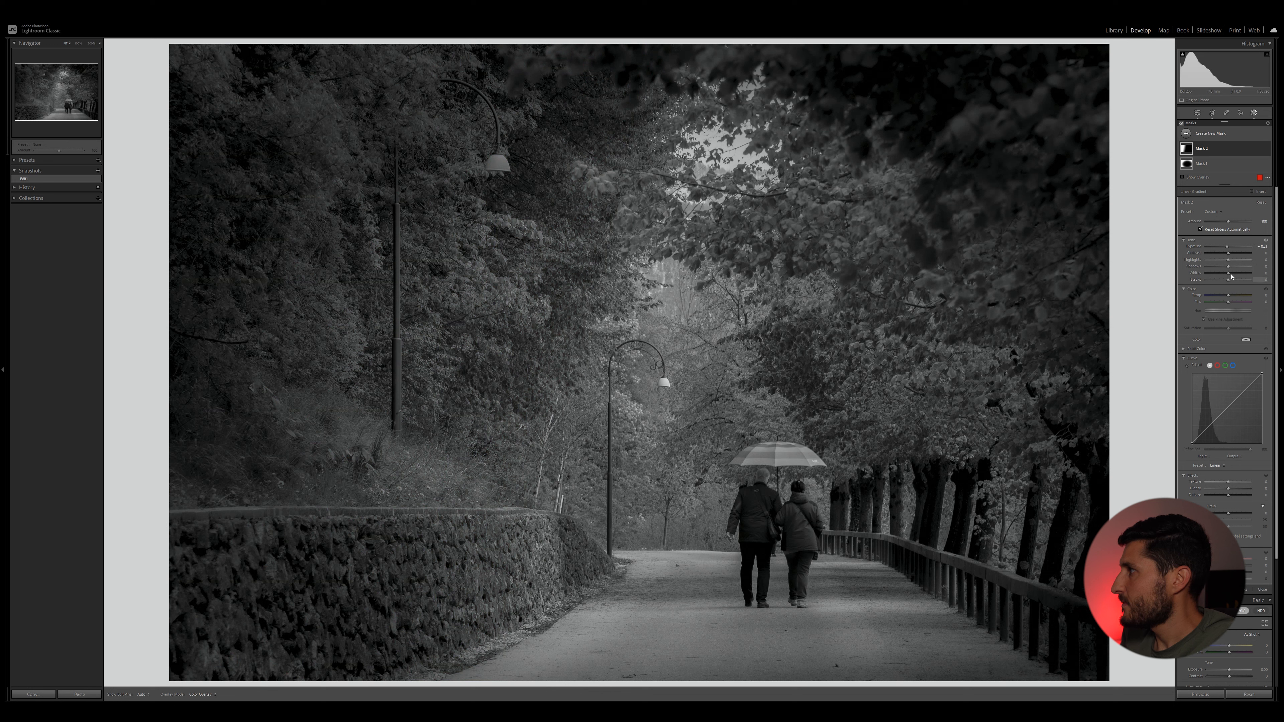
drag(1228, 221, 1228, 222)
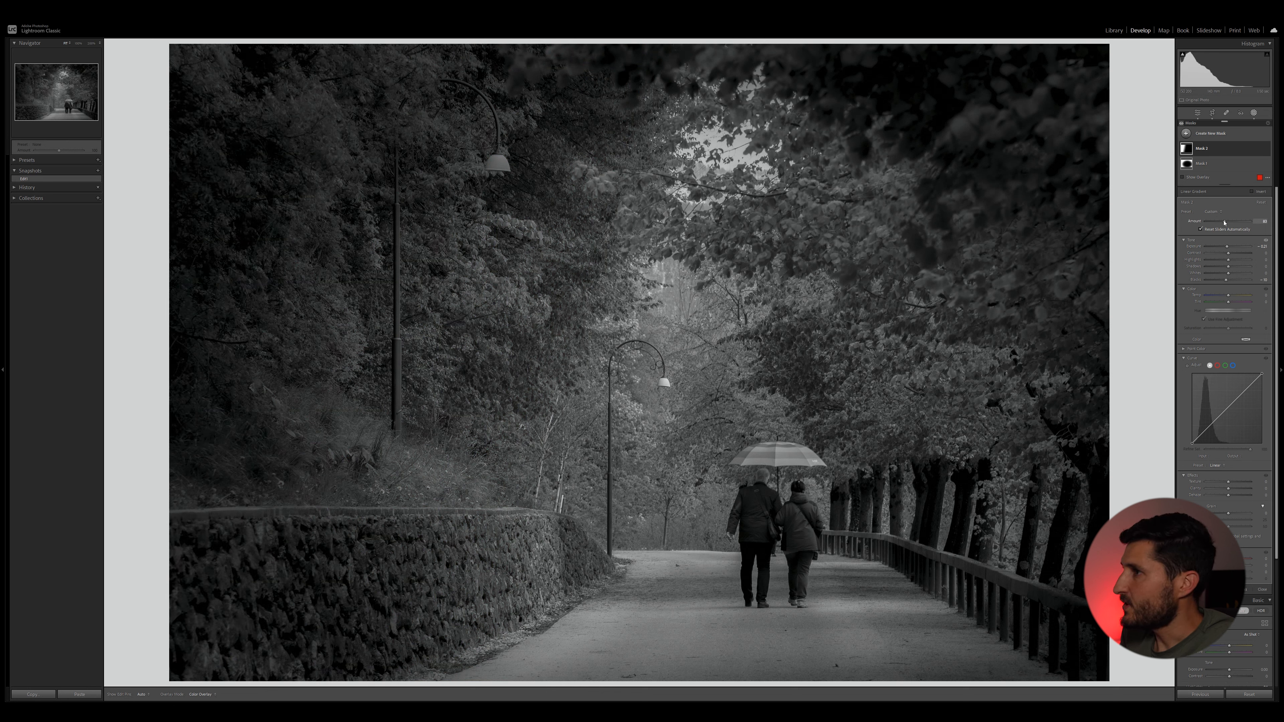
drag(1223, 222, 1222, 224)
drag(1218, 225, 1216, 224)
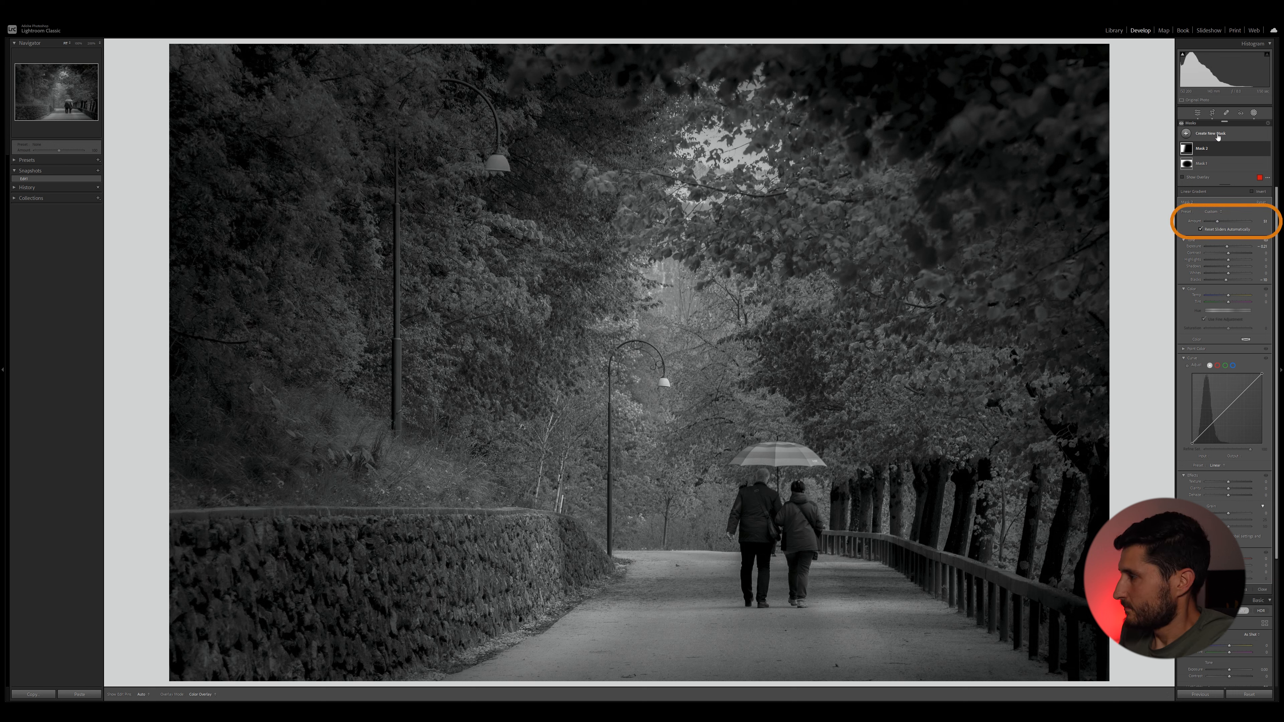
click(1218, 135)
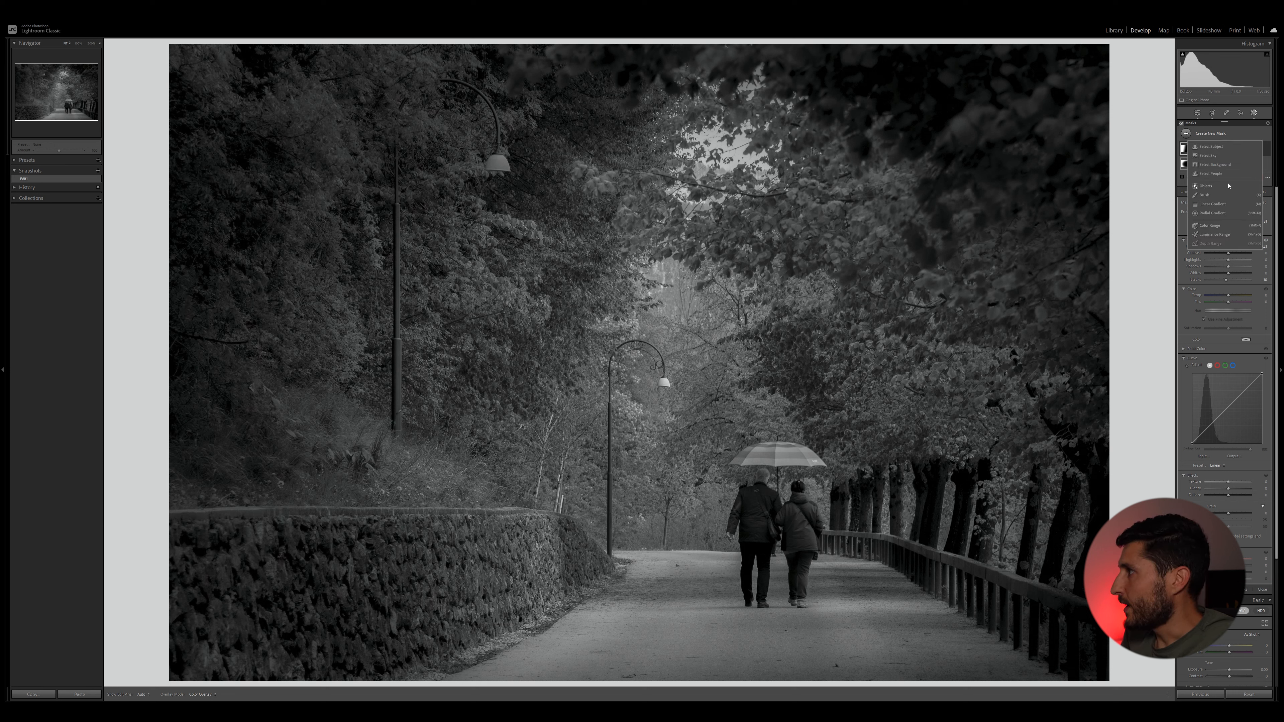
click(1218, 134)
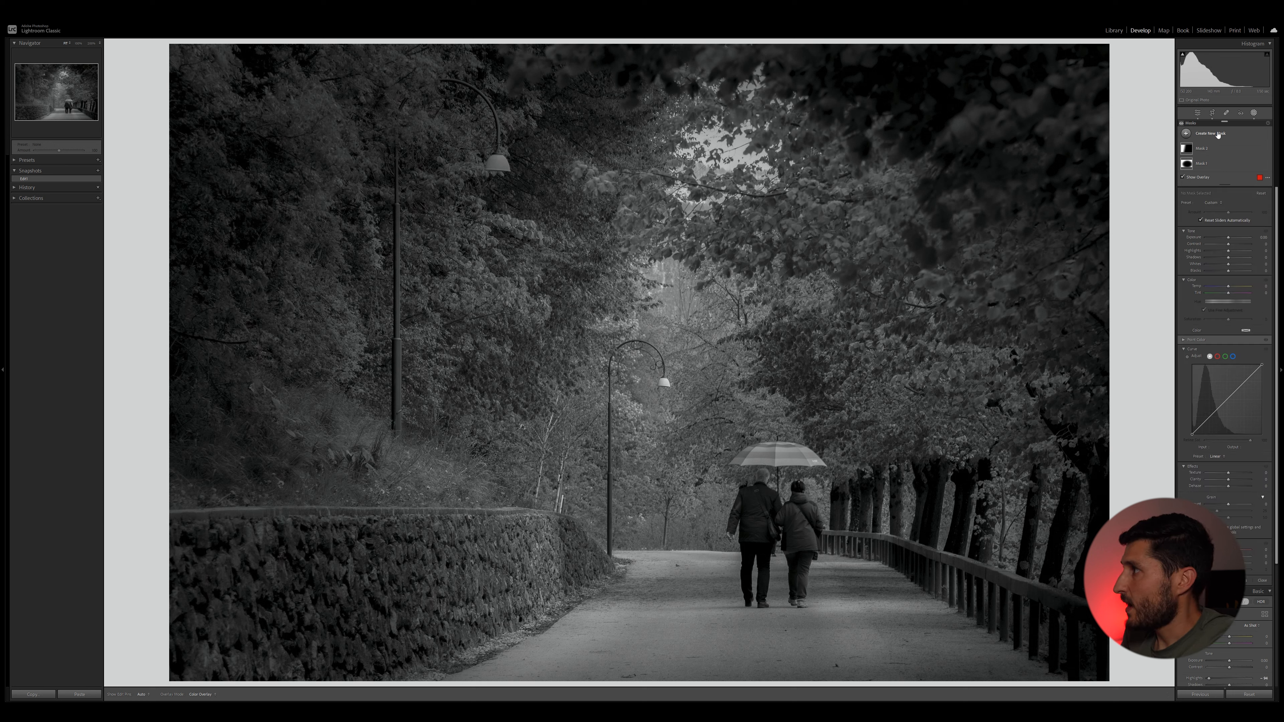
click(1218, 134)
click(1225, 146)
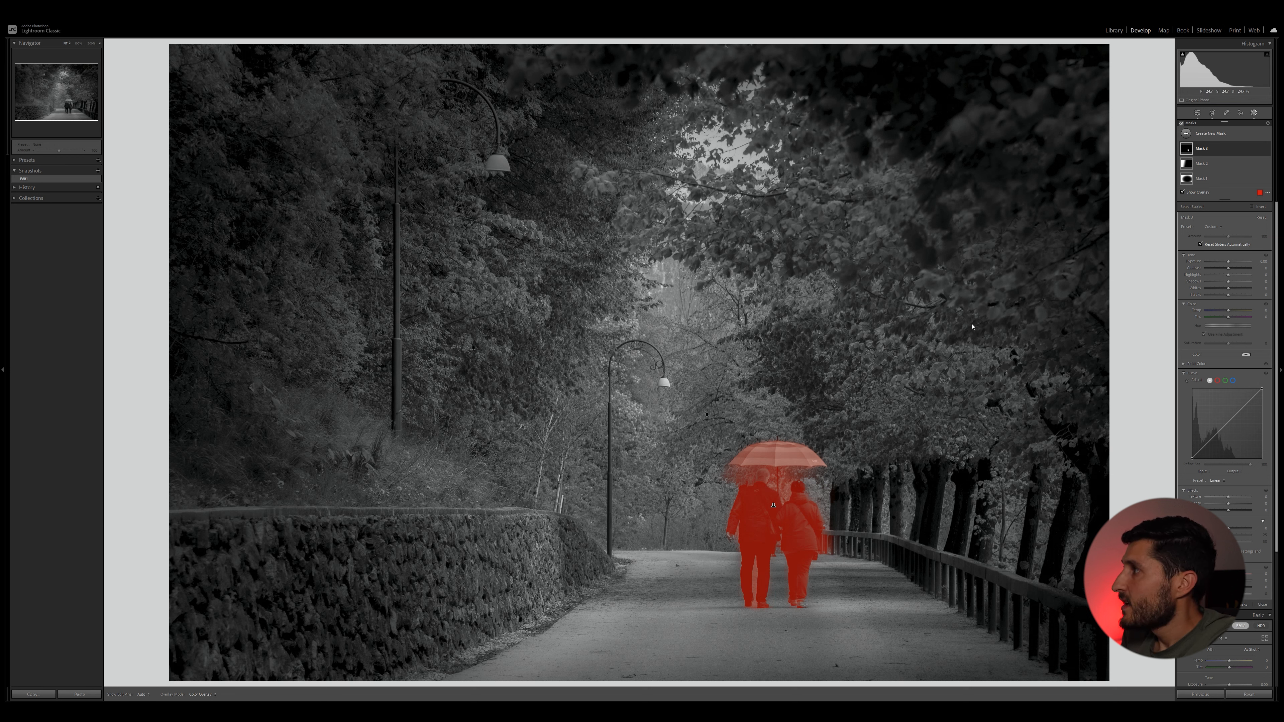
click(1261, 148)
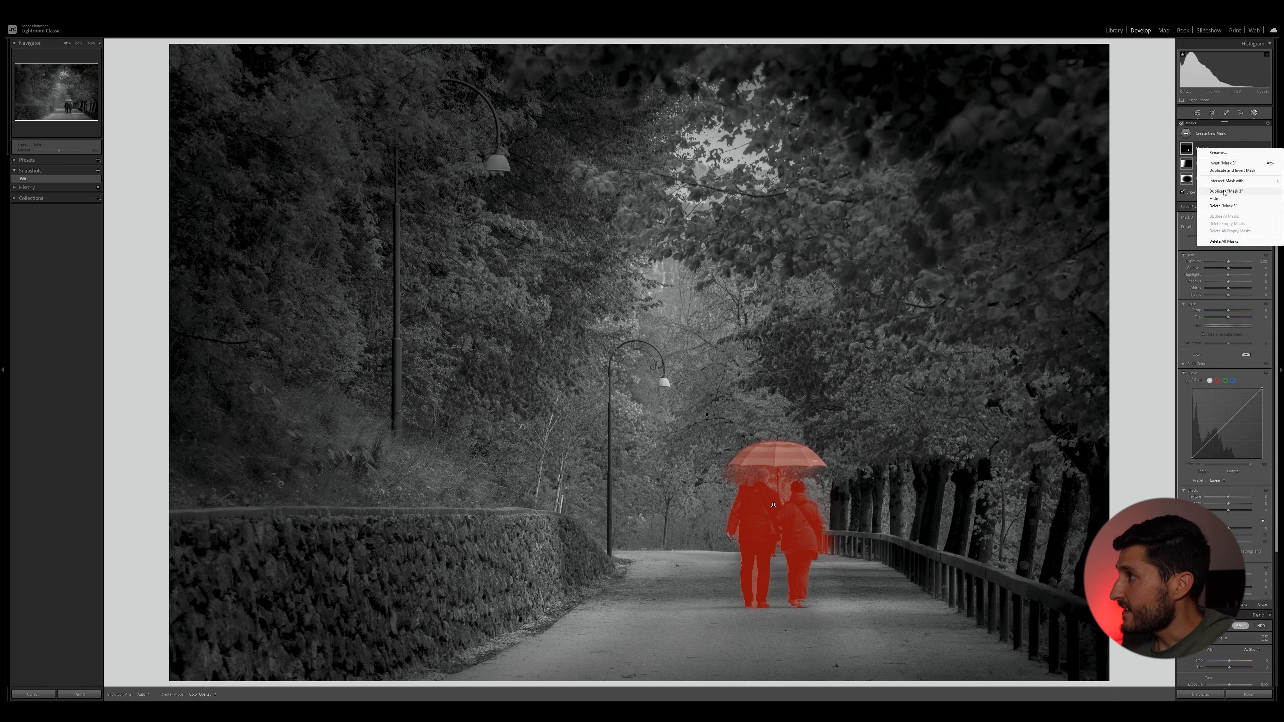
click(1224, 206)
- Create an object mask that selects only the couple's umbrella by brushing across its canopy
click(1211, 134)
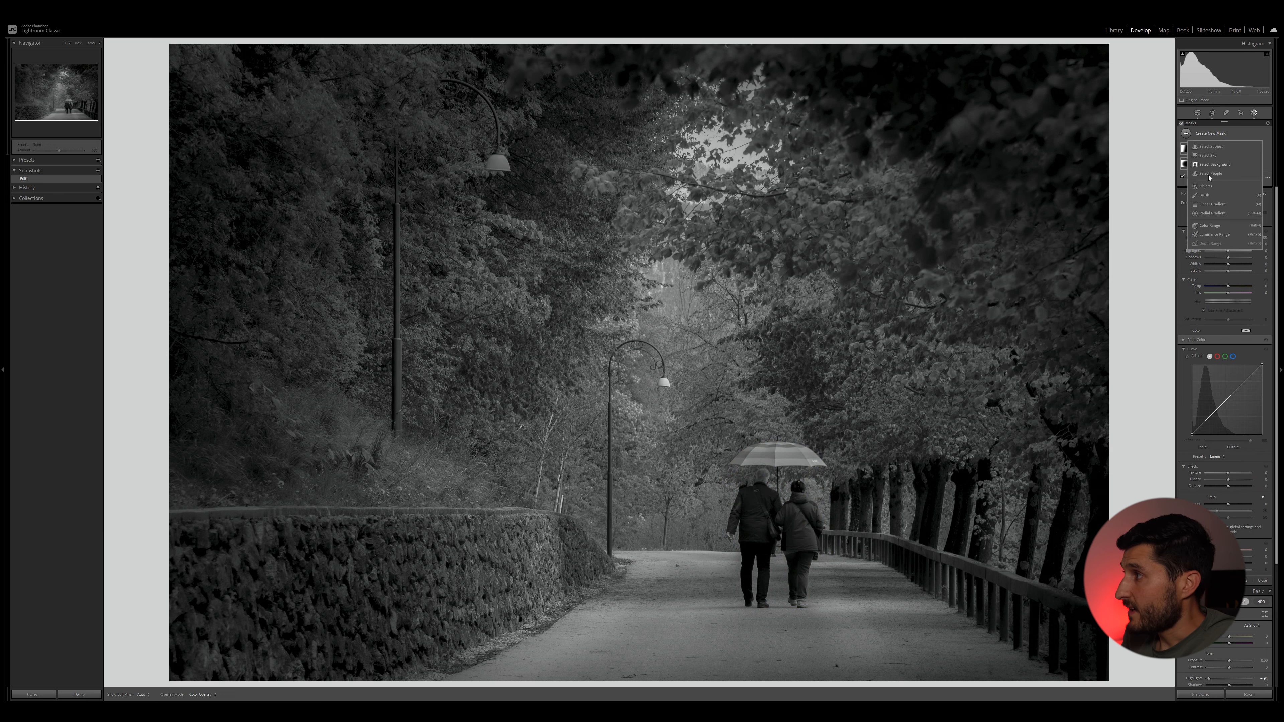
click(1211, 186)
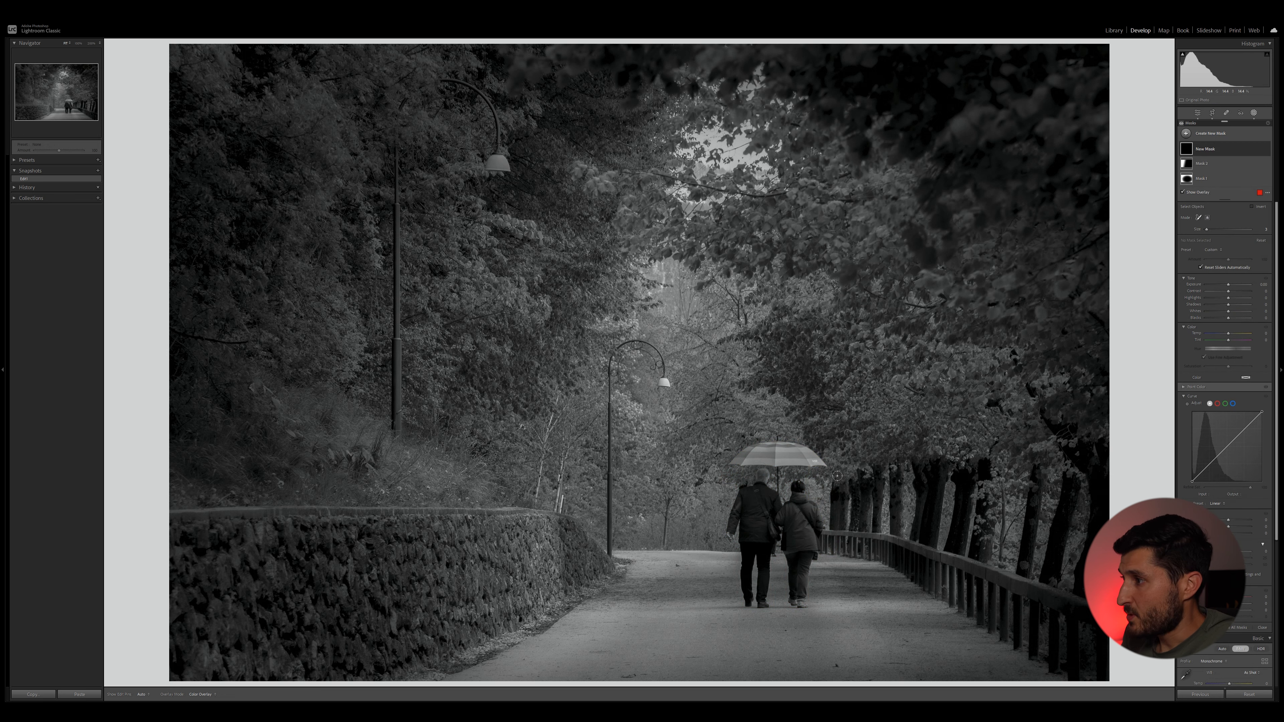
click(74, 103)
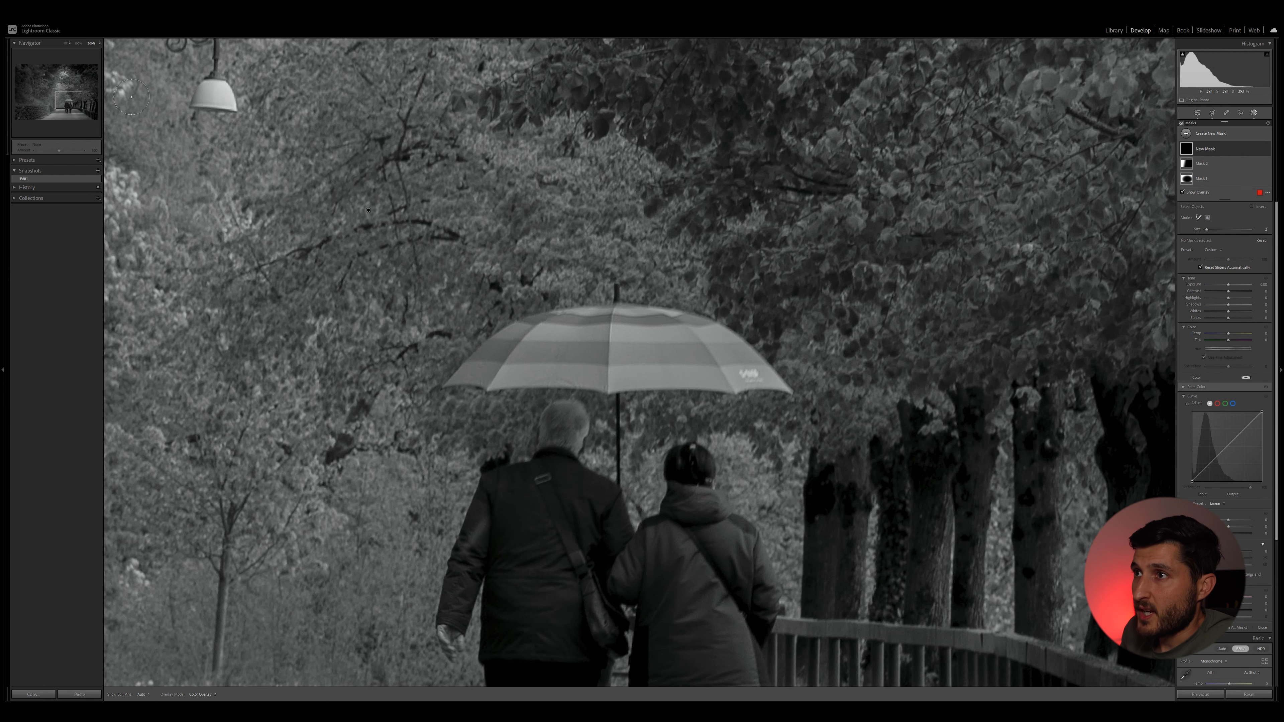
click(77, 43)
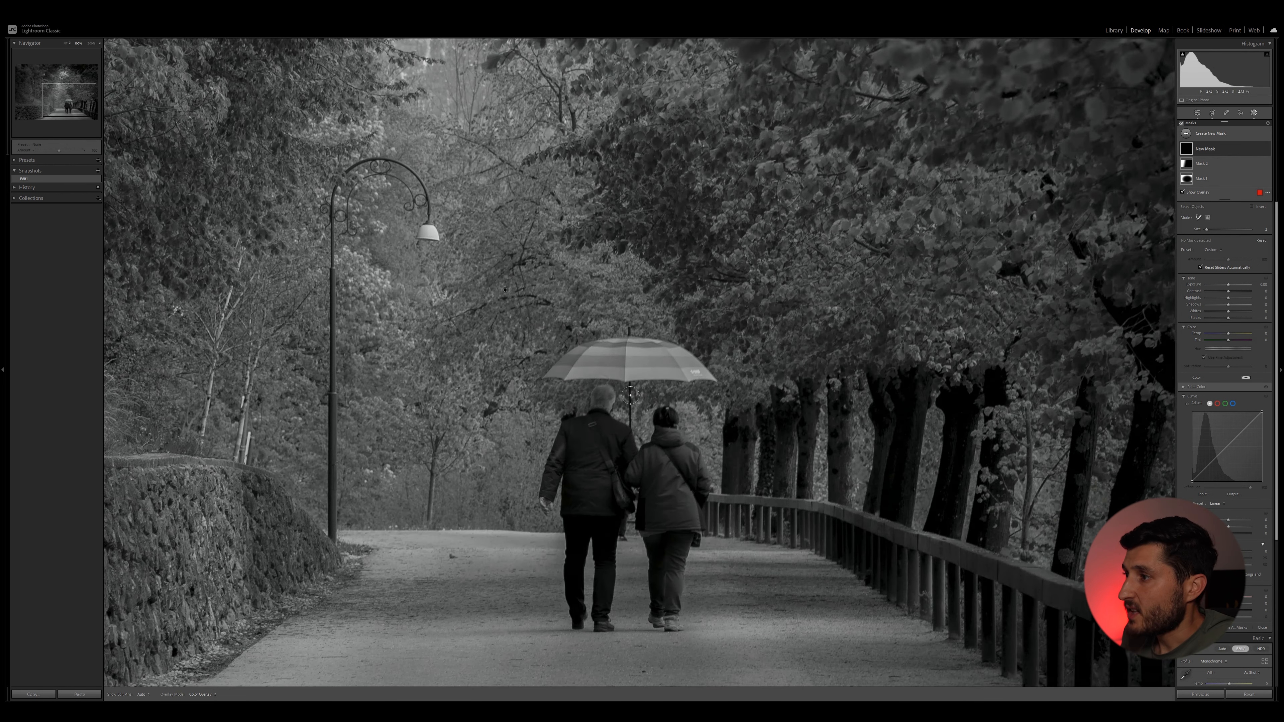
mouse_move(559, 370)
mouse_down()
mouse_move(589, 350)
mouse_move(653, 349)
mouse_move(705, 368)
mouse_move(571, 372)
mouse_move(627, 361)
mouse_up()
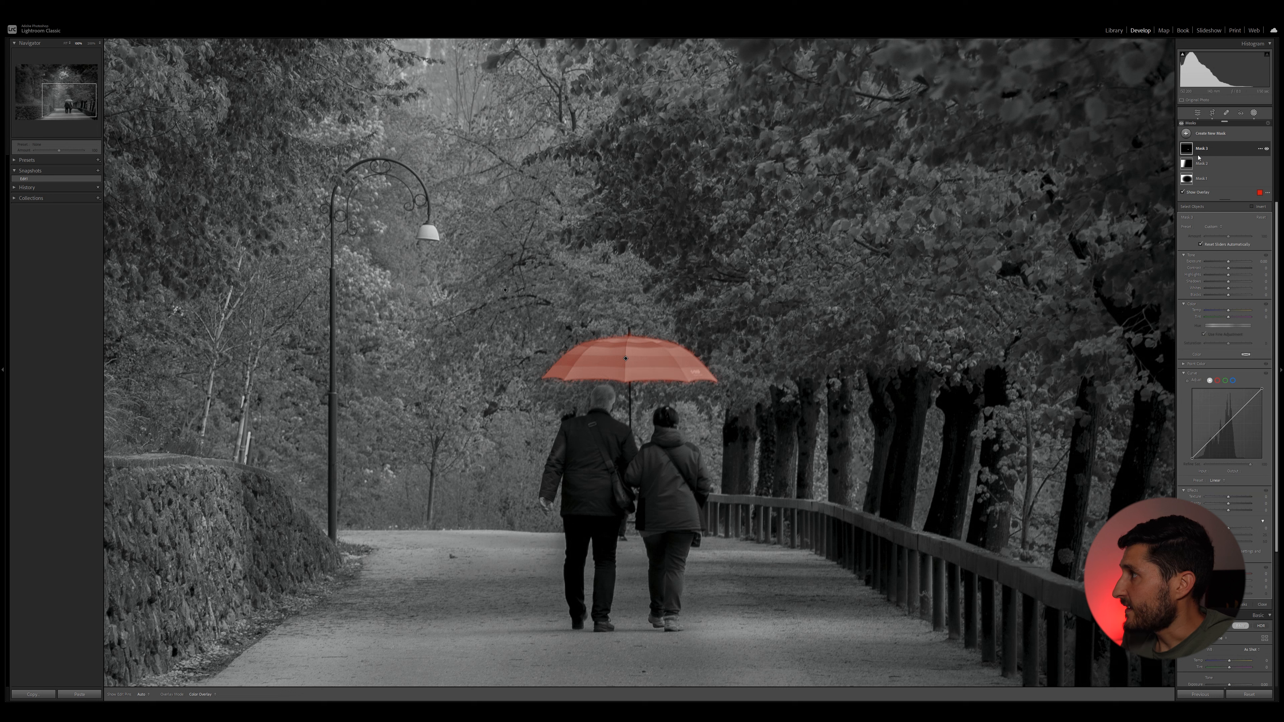
- Add the walking couple to the umbrella mask with an object selection brushed over their figures
click(1260, 148)
click(1201, 151)
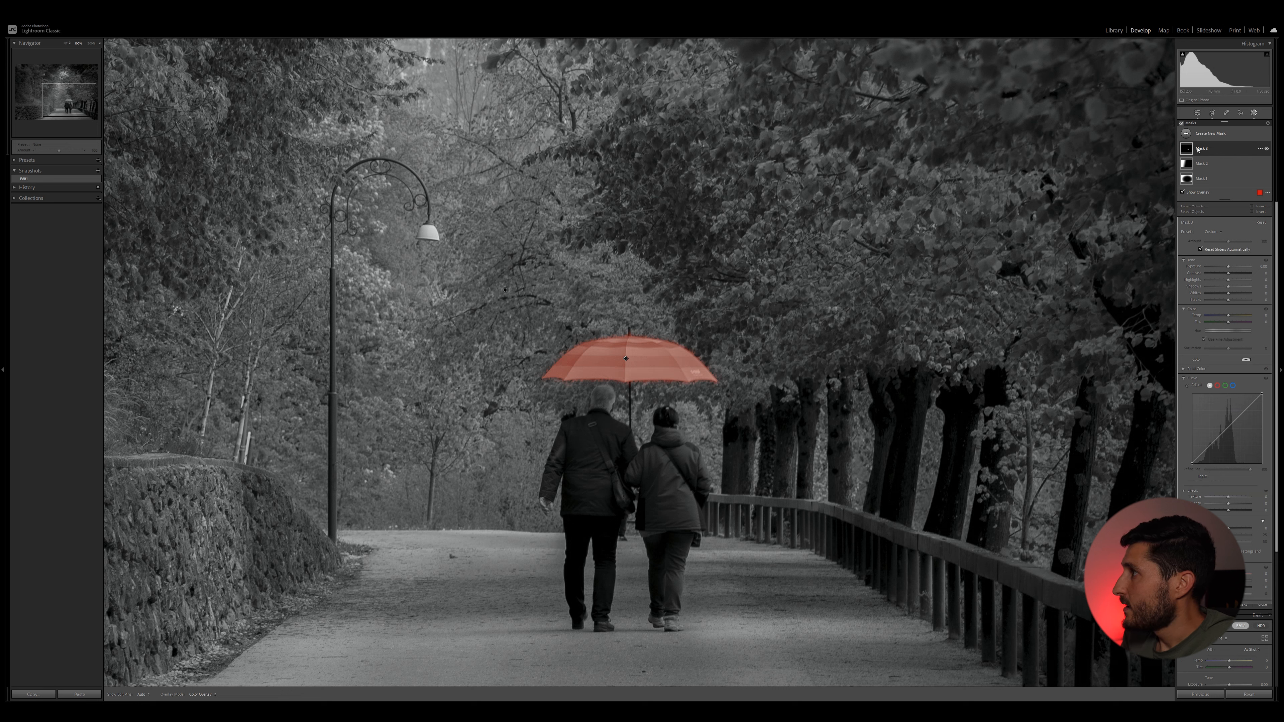
click(1207, 170)
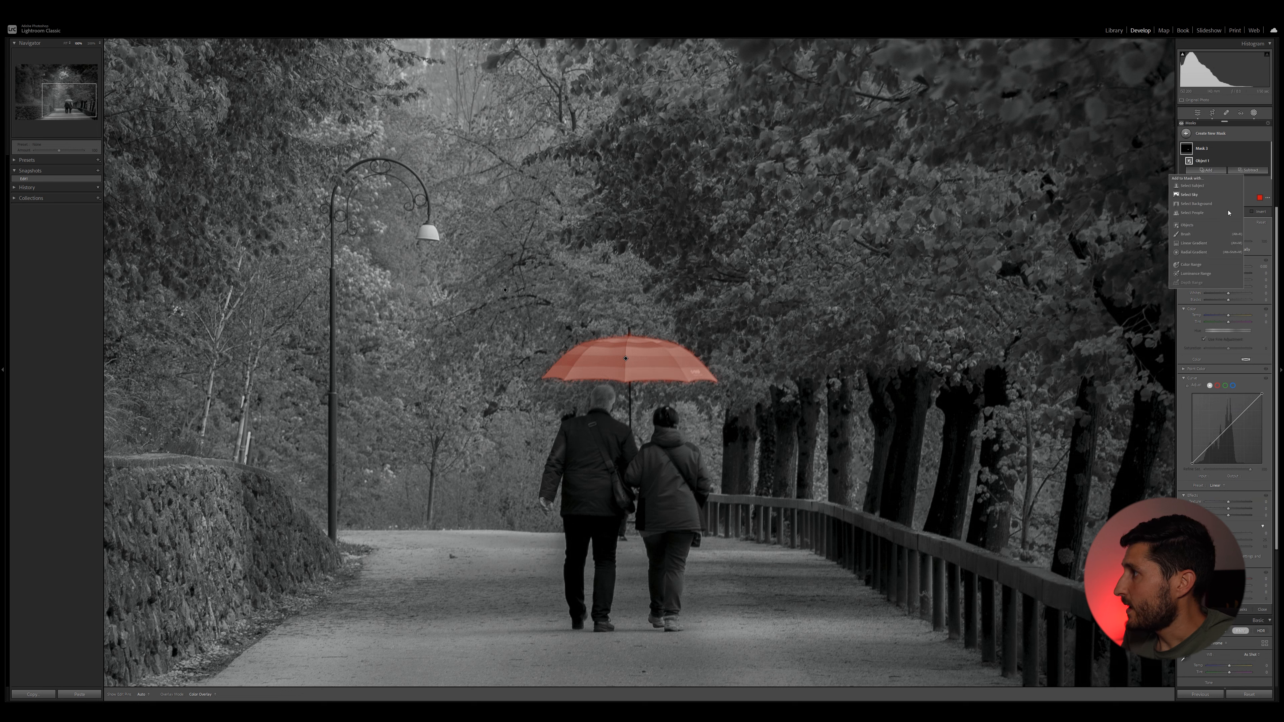
click(1187, 225)
mouse_move(592, 412)
mouse_down()
mouse_move(607, 404)
mouse_move(630, 455)
mouse_move(703, 476)
mouse_move(672, 576)
mouse_move(658, 581)
mouse_move(655, 541)
mouse_move(612, 576)
mouse_move(605, 622)
mouse_move(598, 515)
mouse_move(578, 554)
mouse_move(577, 615)
mouse_move(572, 440)
mouse_move(551, 491)
mouse_move(593, 418)
mouse_up()
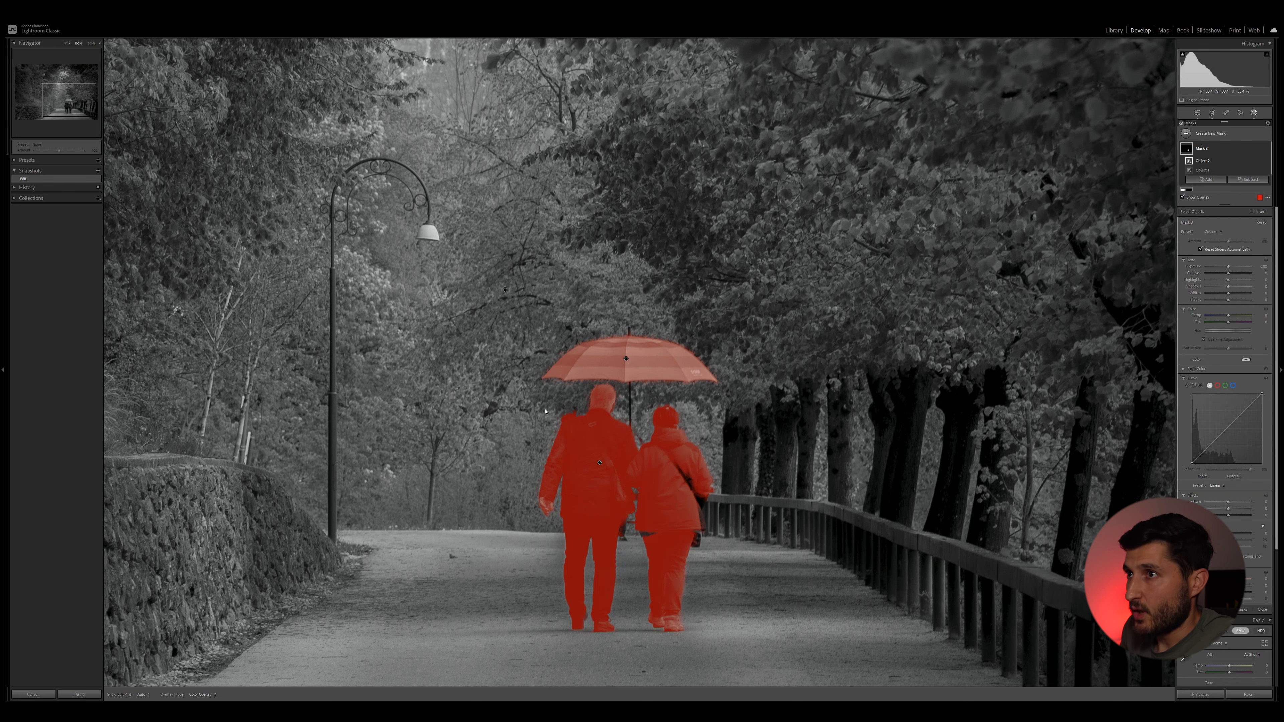
- Subtract the excess beside the man's left shoulder from the couple-and-umbrella mask with a small brush
key(ctrl+equal)
scroll(524, 420, down, 5)
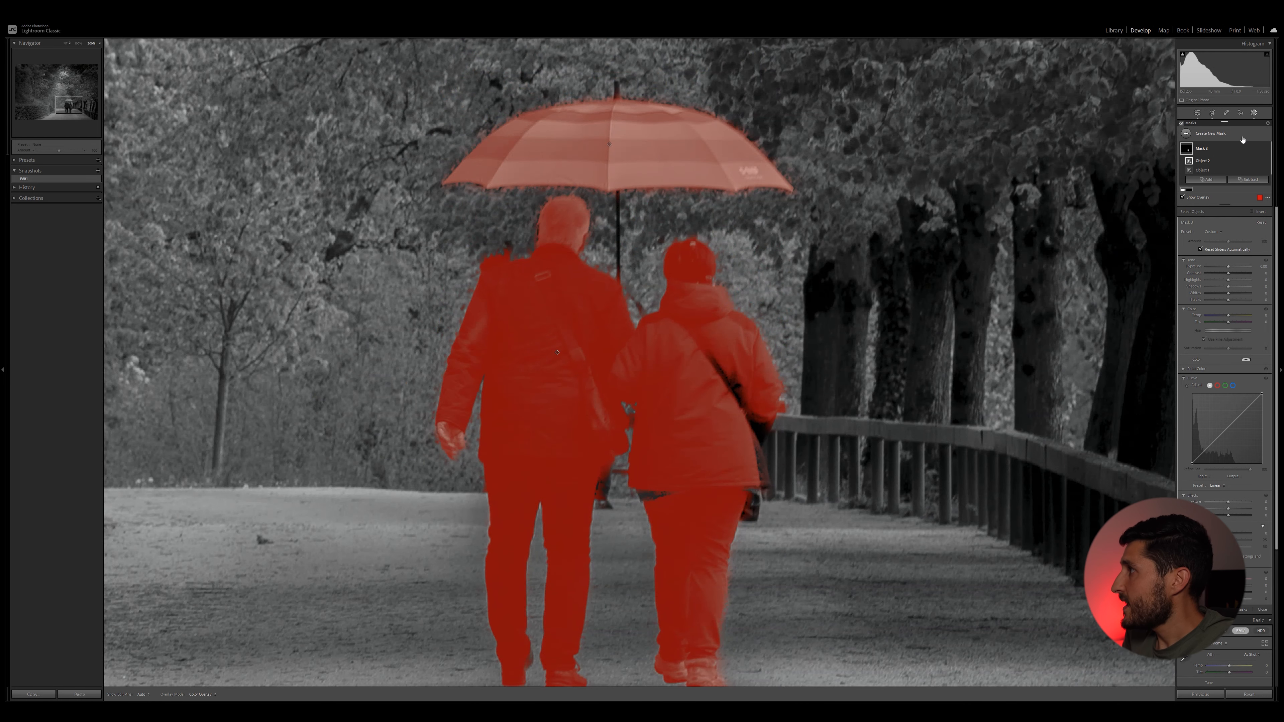
click(1248, 179)
click(1232, 195)
mouse_move(506, 250)
mouse_down()
mouse_move(474, 260)
mouse_move(507, 250)
mouse_up()
click(1246, 246)
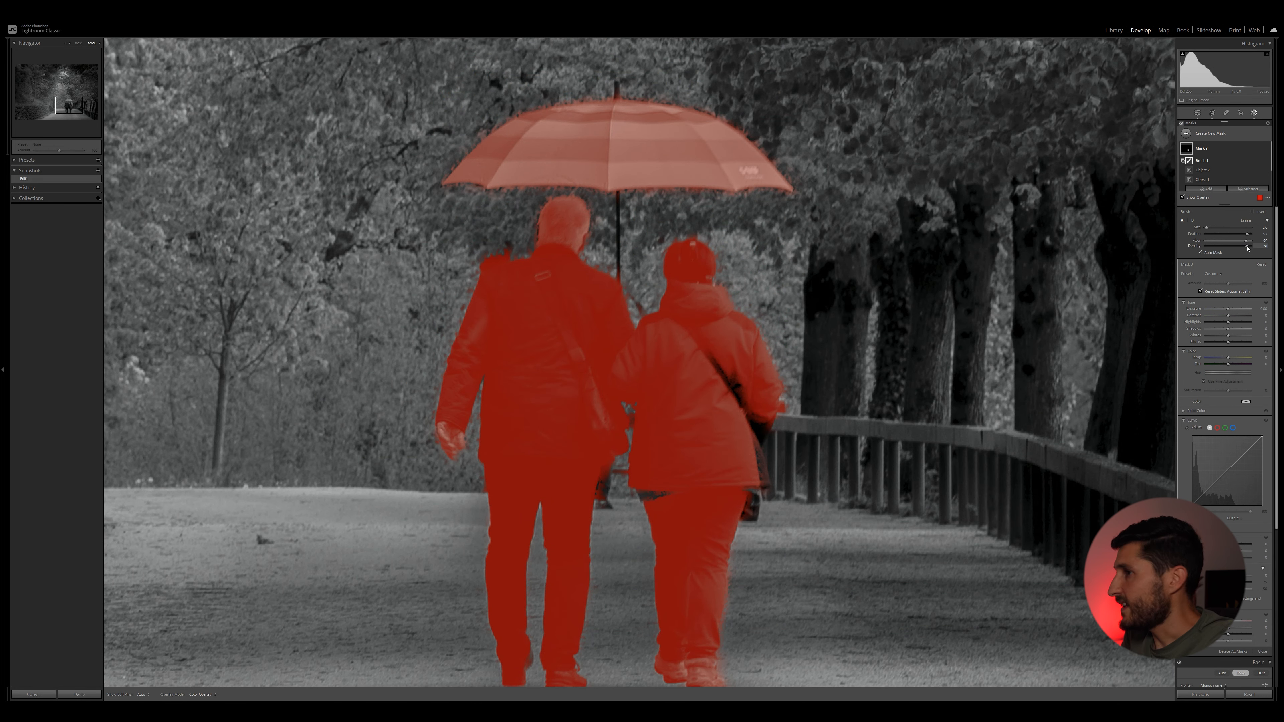
drag(495, 255, 476, 254)
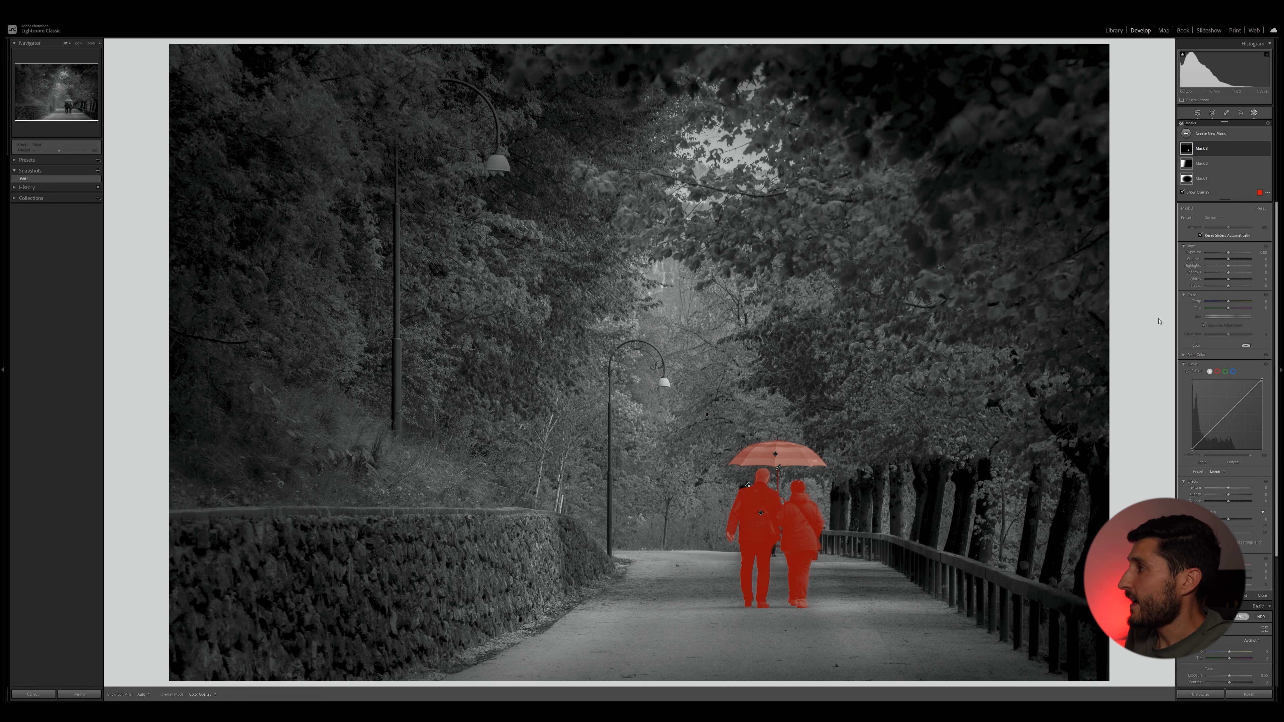
- Hide the overlay, slightly raise the exposure and shadows of the couple-and-umbrella mask, and slightly lower its blacks
key(o)
drag(1230, 253, 1231, 254)
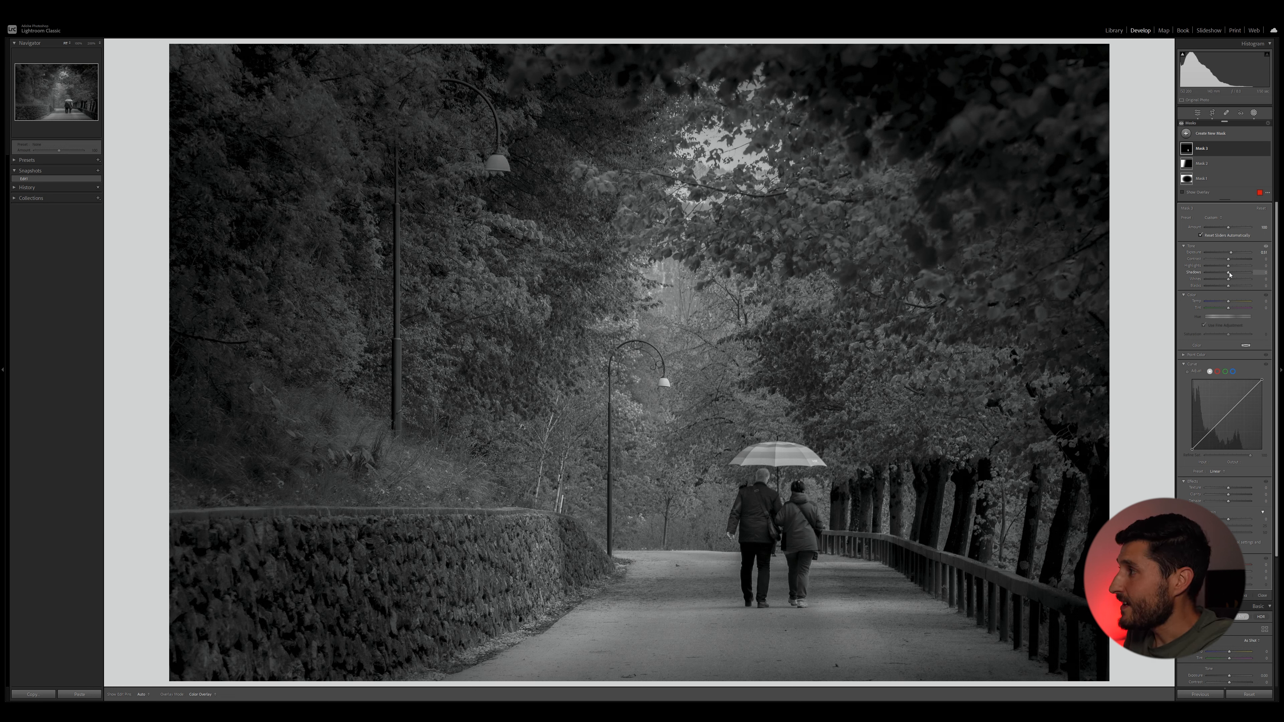
drag(1235, 274, 1236, 274)
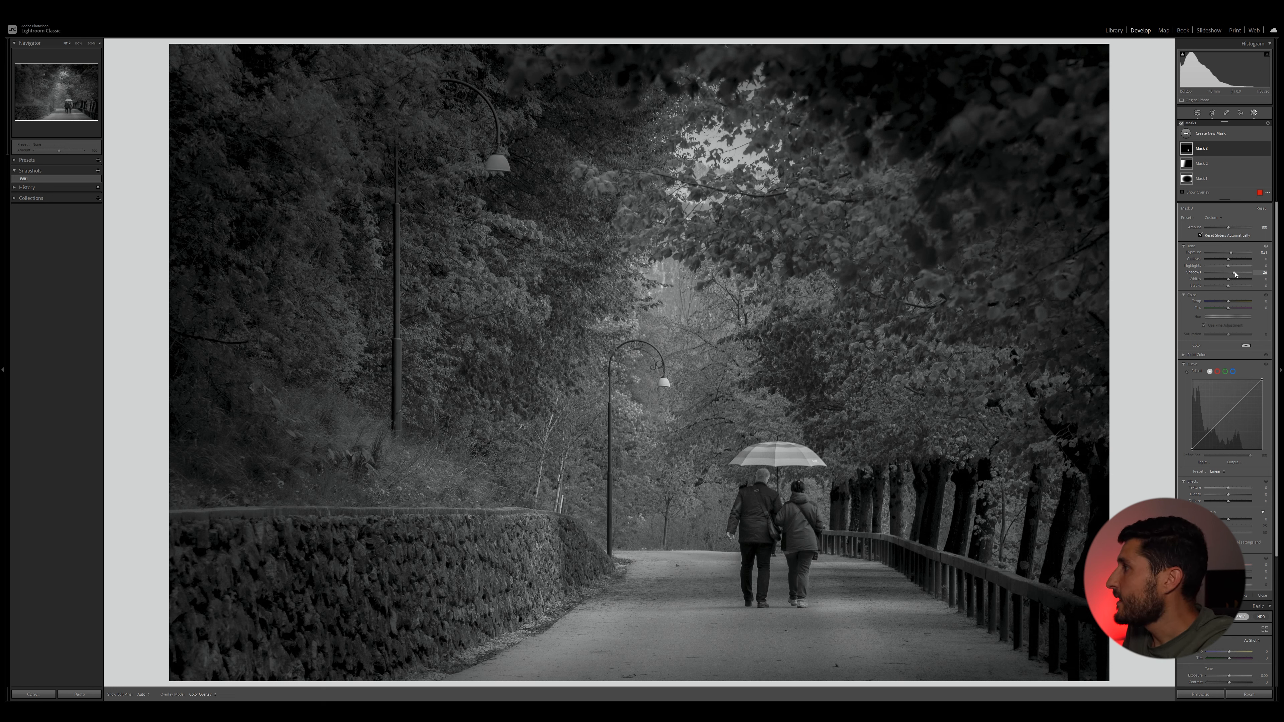
drag(1228, 287, 1227, 287)
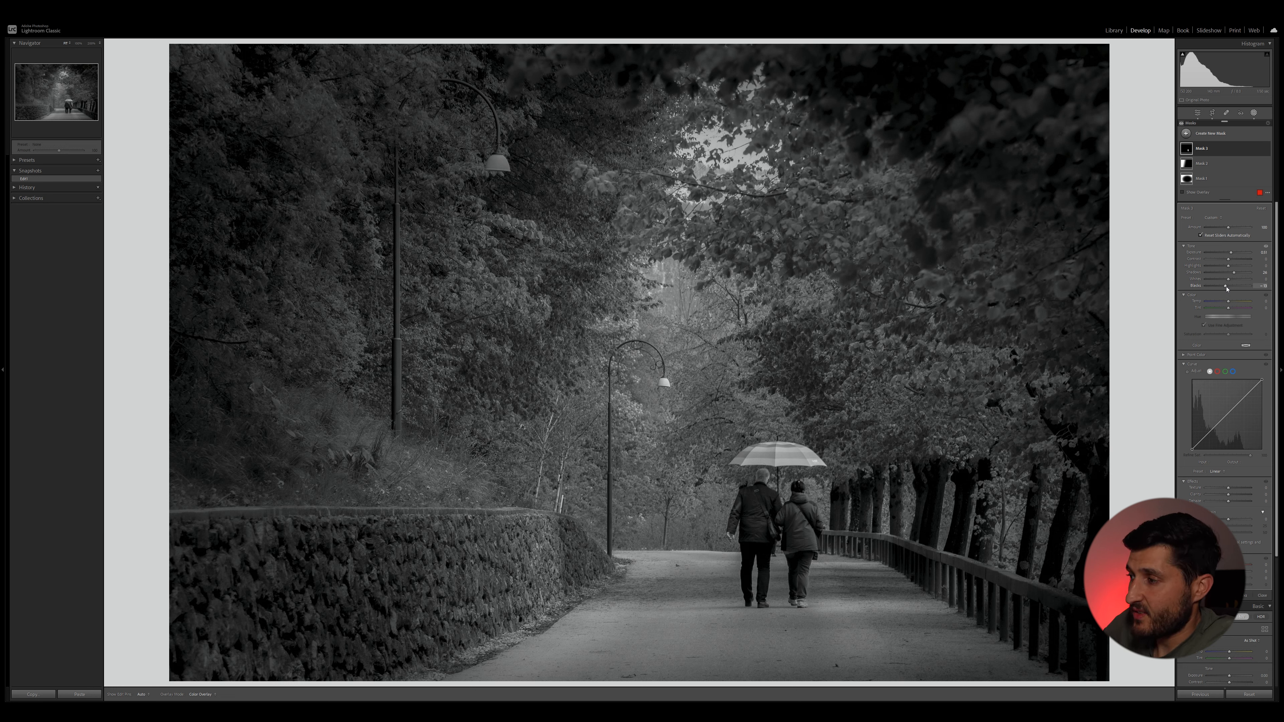
- Try brighter and darker highlights on the couple-and-umbrella mask and leave them lowered
drag(1229, 266, 1221, 274)
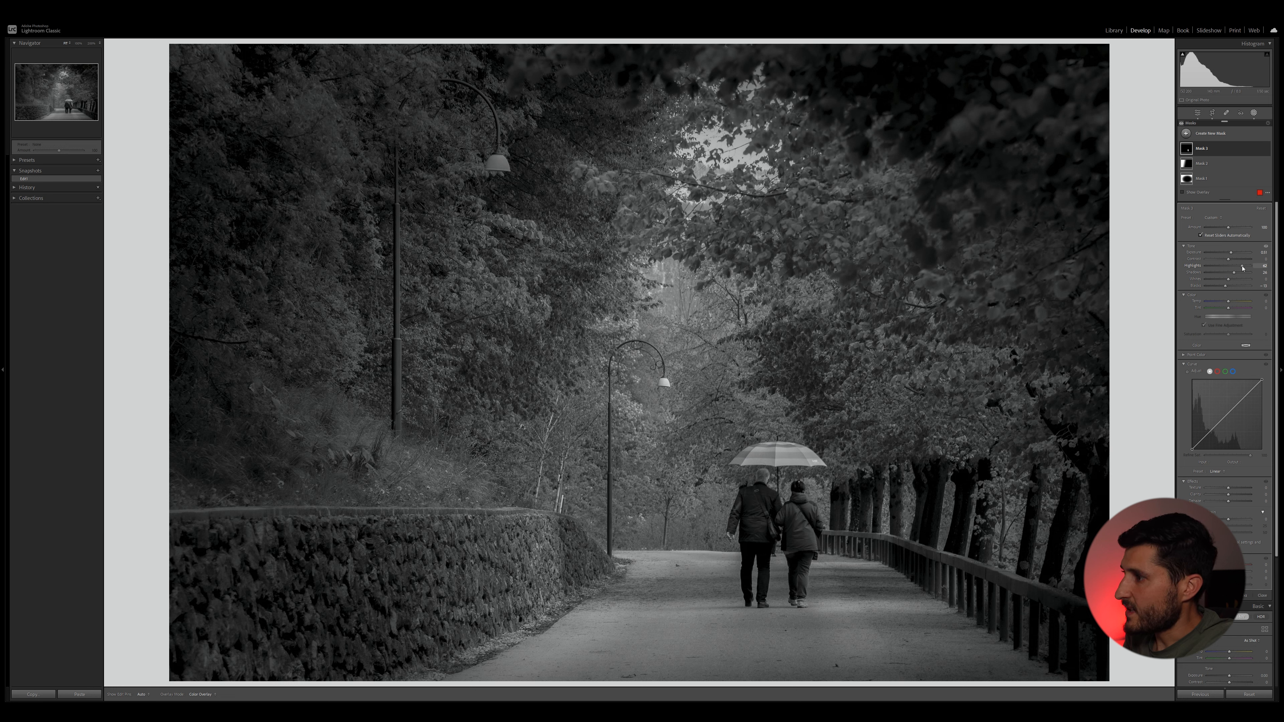
drag(1242, 268, 1245, 268)
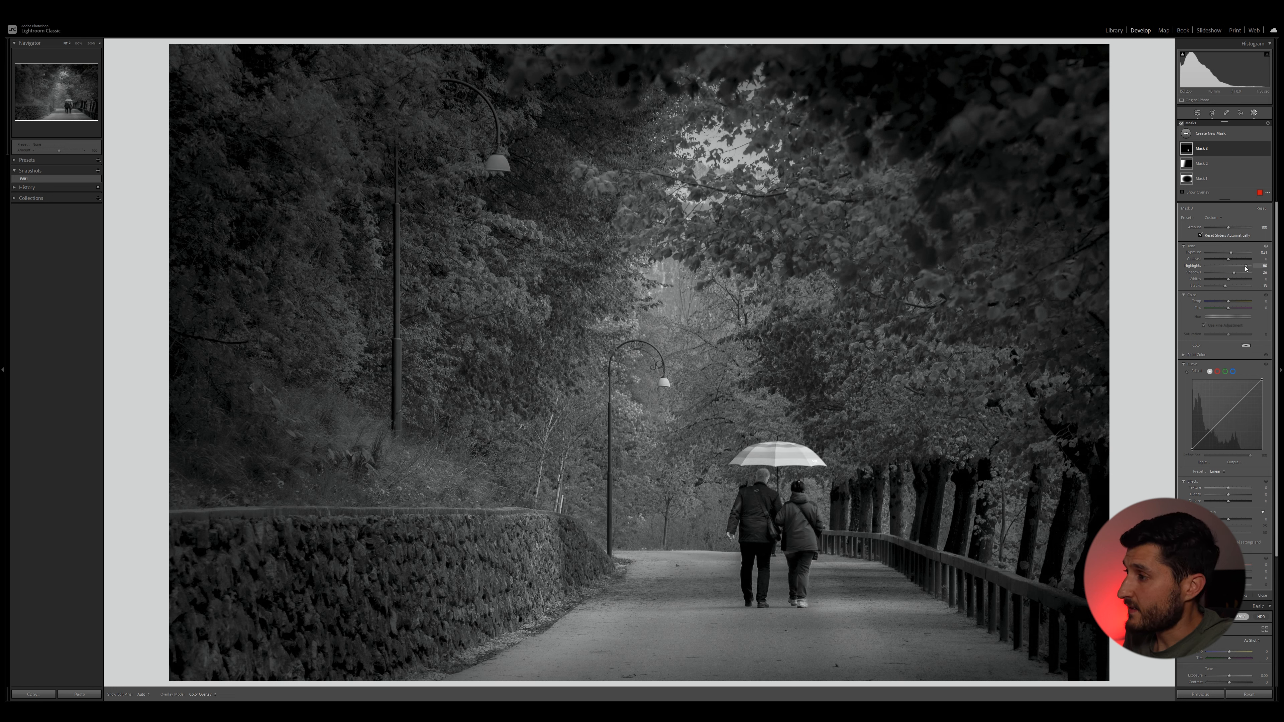
drag(1239, 269, 1238, 269)
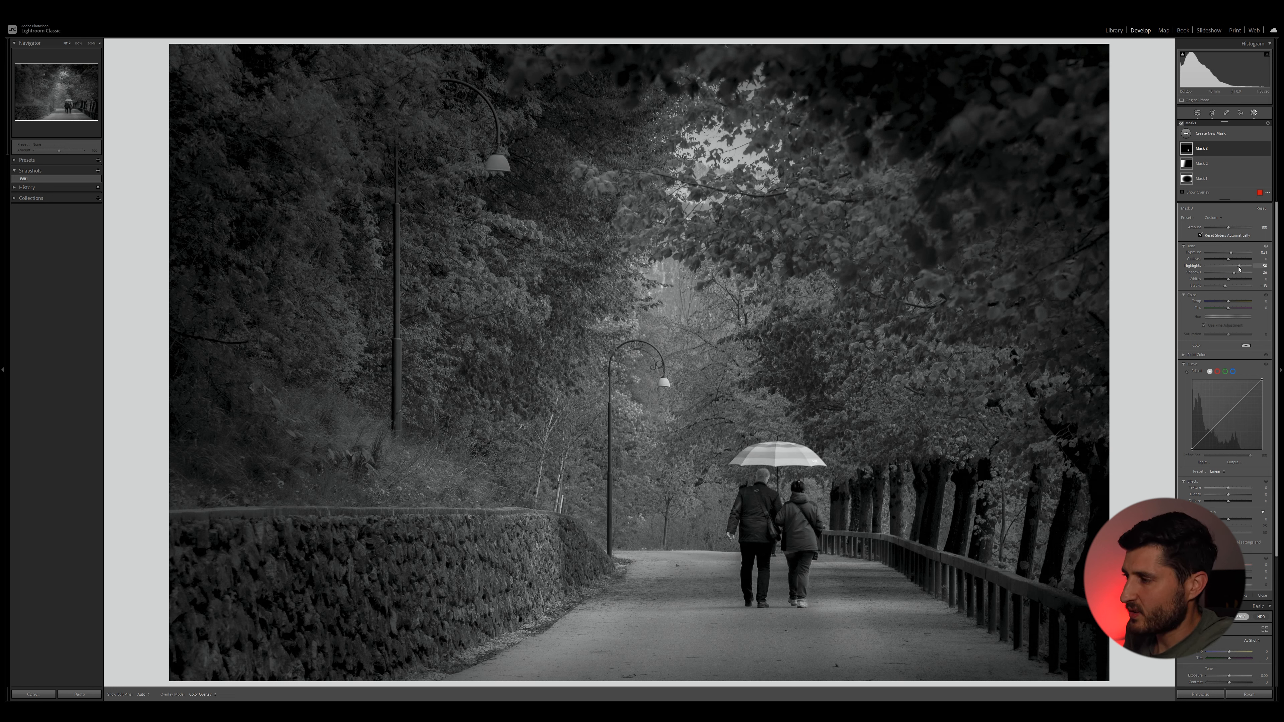
drag(1230, 268, 1218, 268)
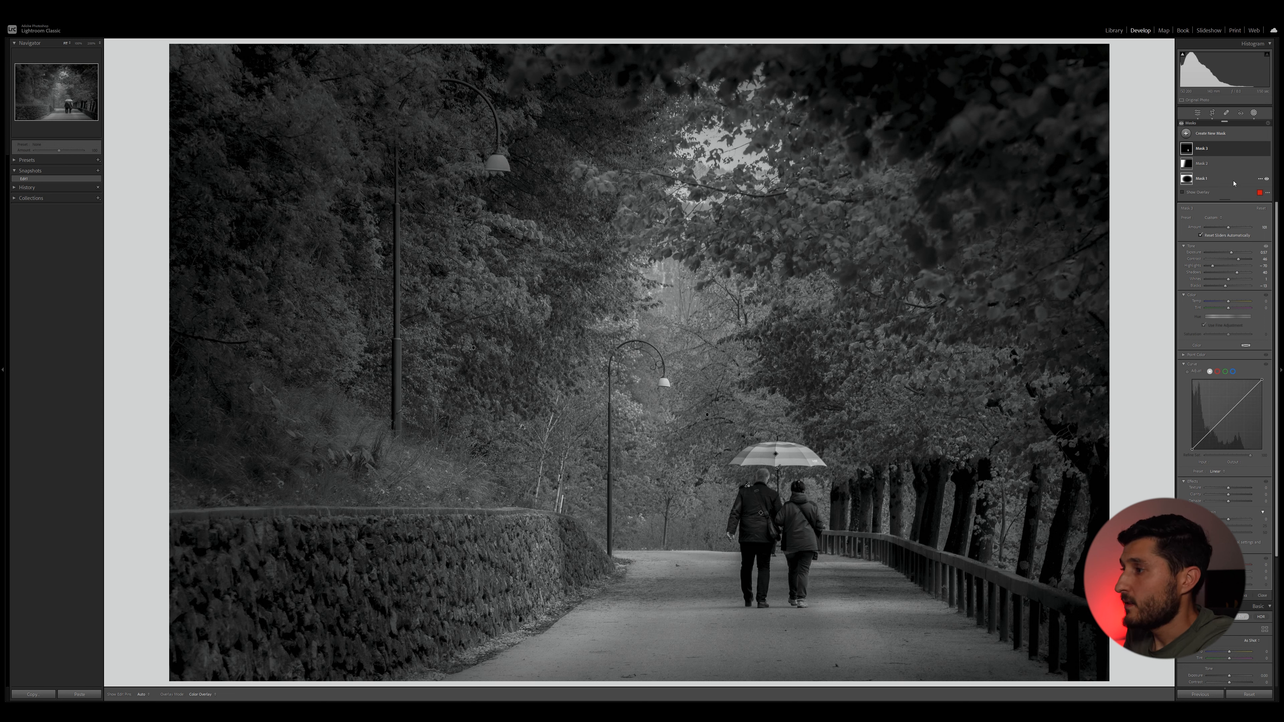
- Add a radial gradient mask centred on the couple, reaching from above the umbrella to their feet, with a strongly increased feather
key(shift+m)
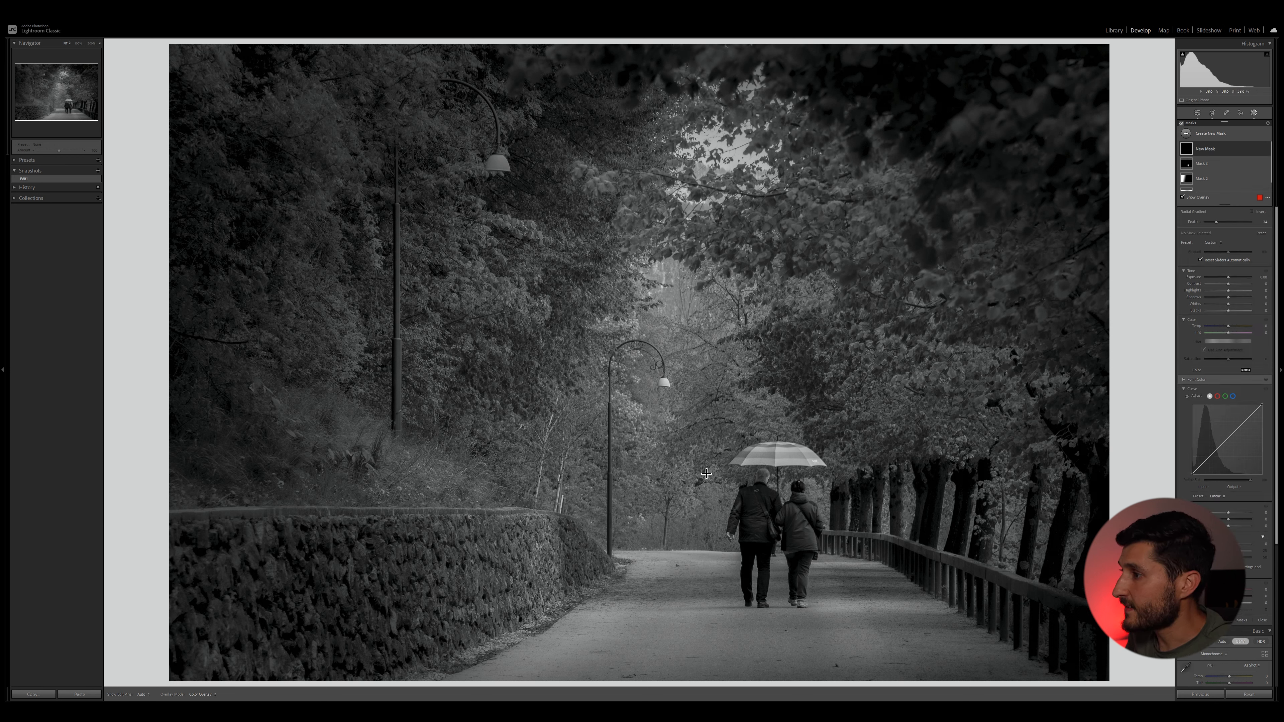
drag(703, 469, 868, 543)
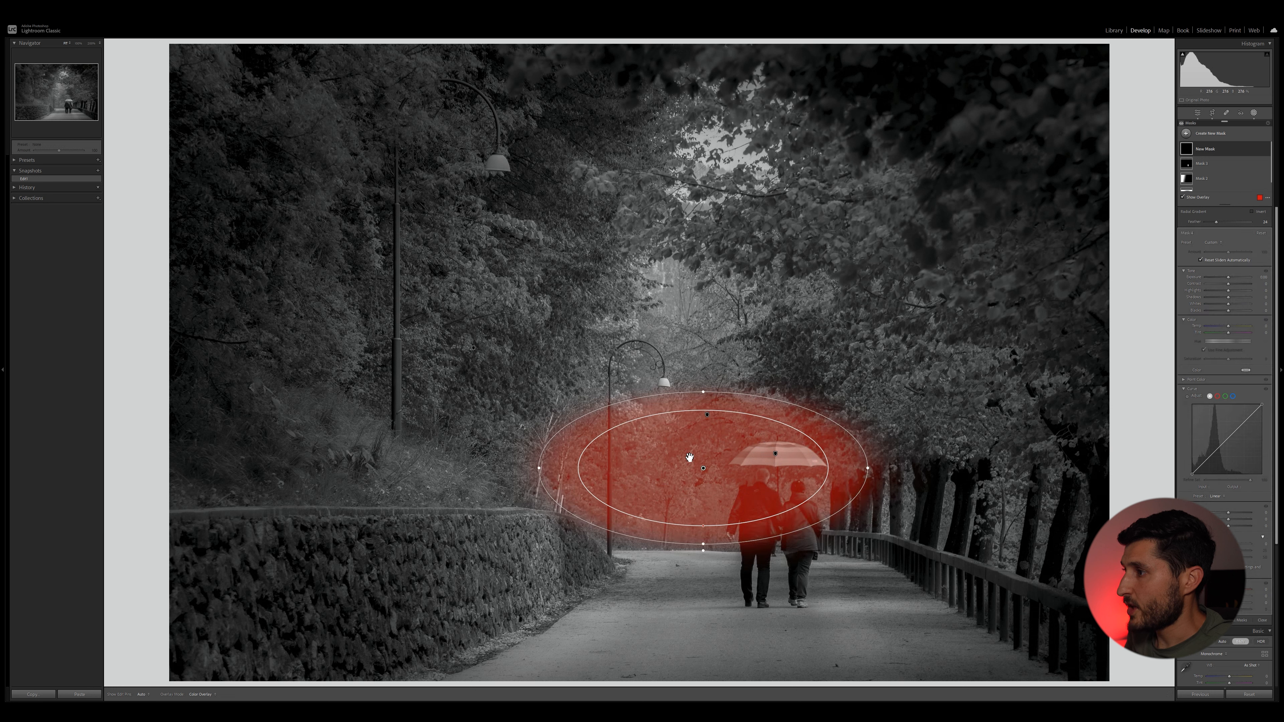
drag(703, 469, 749, 507)
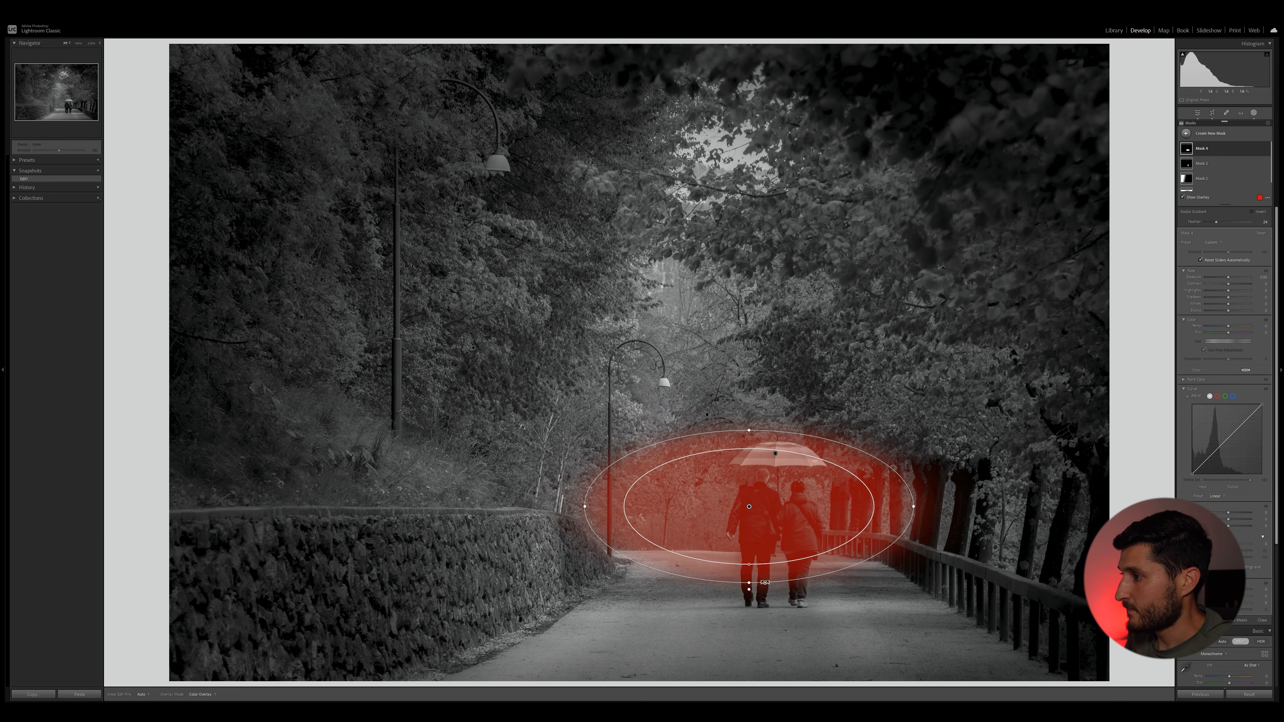
drag(750, 583, 758, 509)
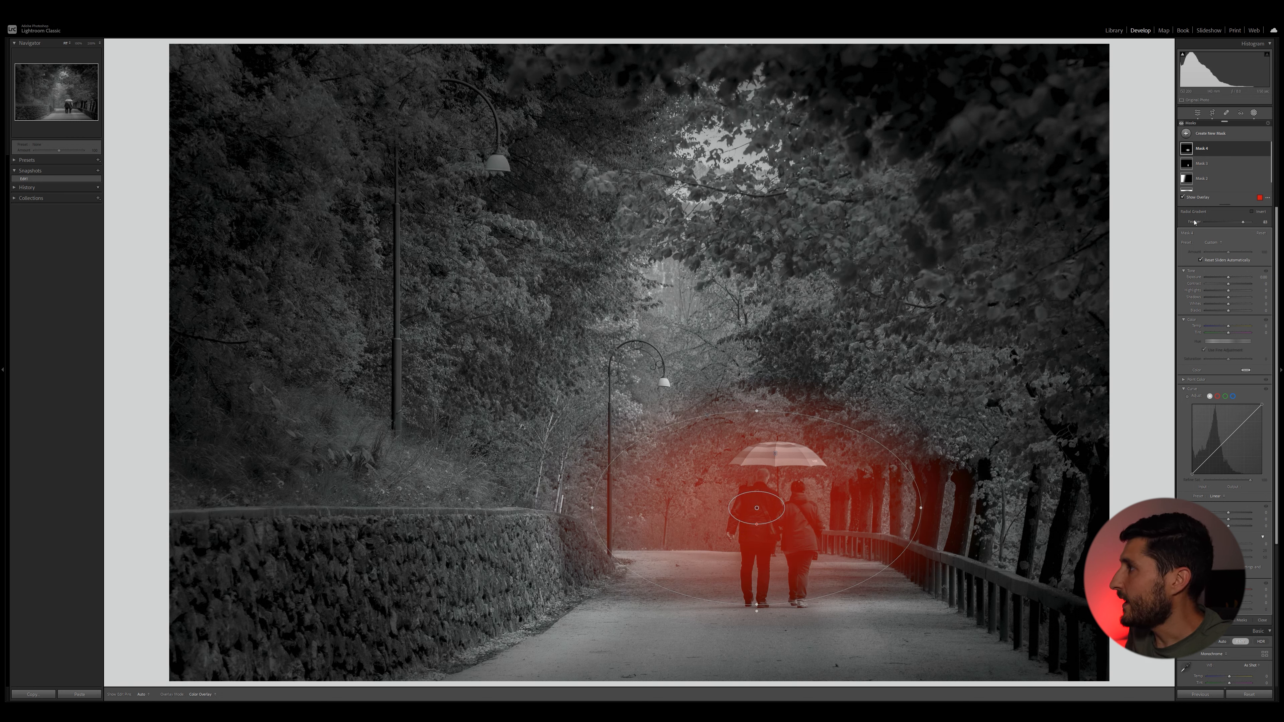
- Subtract the couple and the umbrella from the new radial mask using two object selections
click(1213, 149)
click(1250, 171)
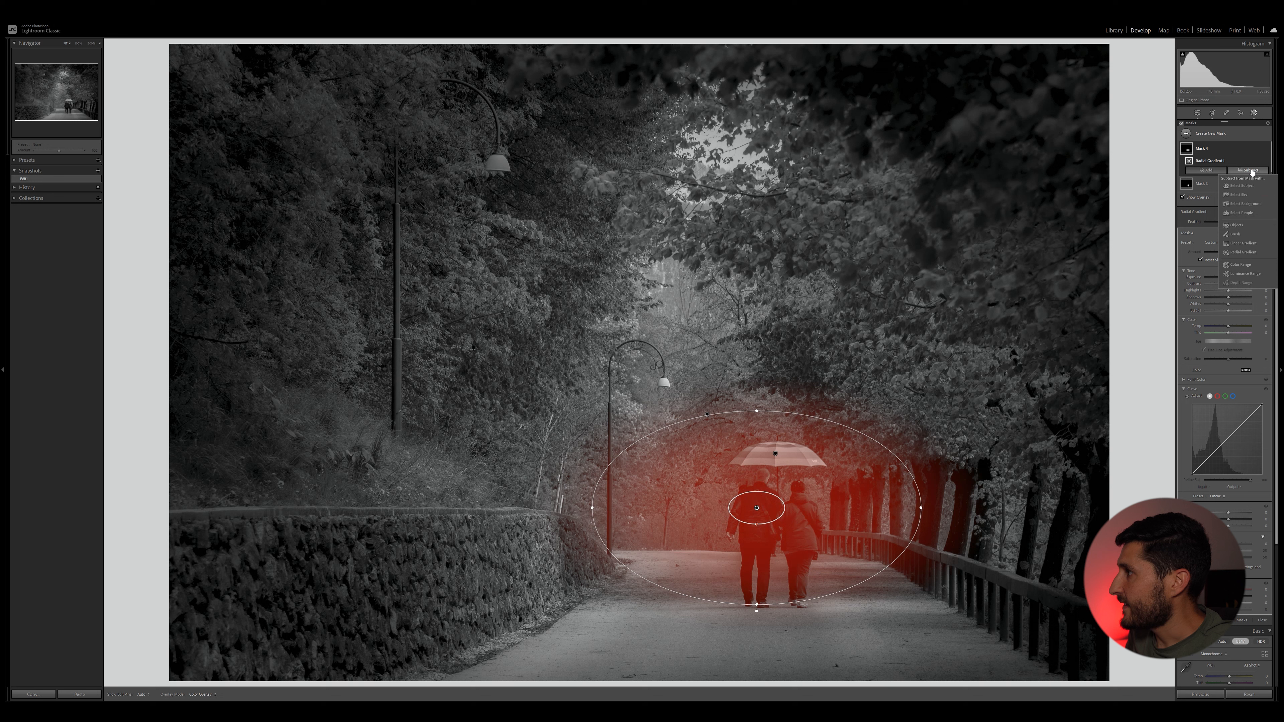
click(1237, 225)
mouse_move(754, 493)
mouse_down()
mouse_move(766, 473)
mouse_move(783, 515)
mouse_move(795, 494)
mouse_move(814, 512)
mouse_move(803, 600)
mouse_move(788, 549)
mouse_move(767, 565)
mouse_move(761, 605)
mouse_move(768, 576)
mouse_move(752, 543)
mouse_move(749, 602)
mouse_move(747, 501)
mouse_move(763, 488)
mouse_up()
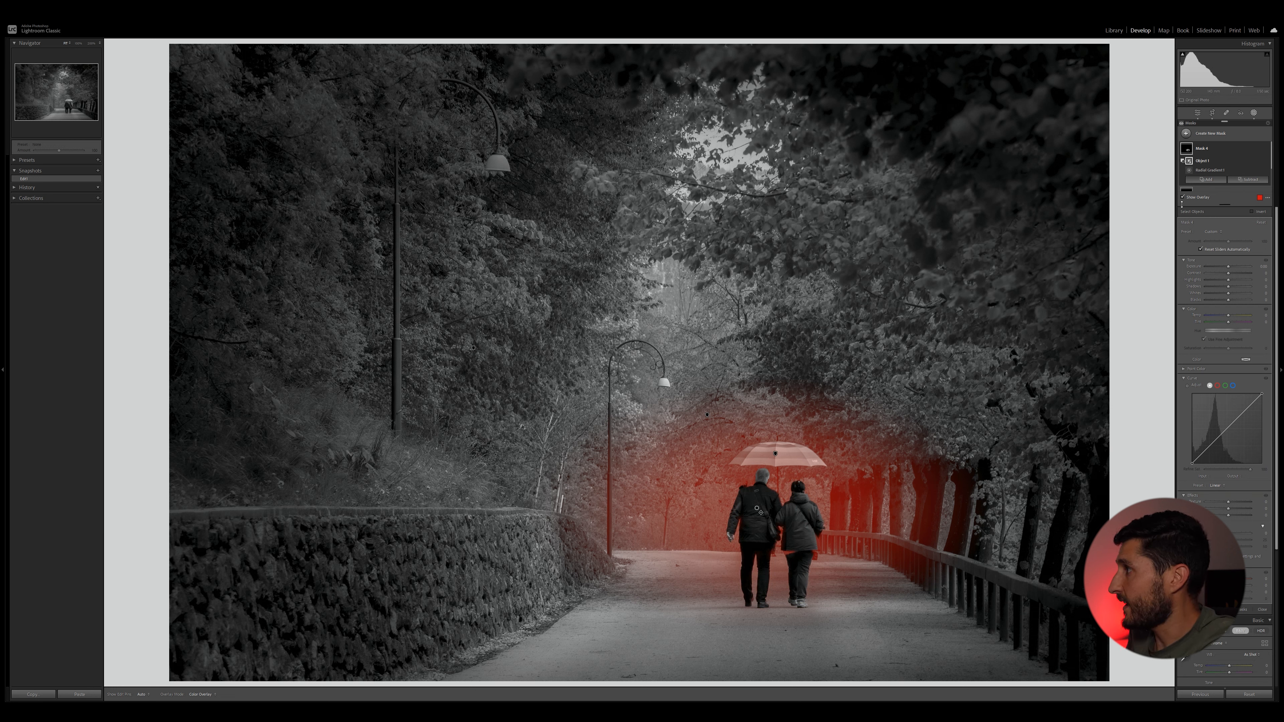
click(1248, 179)
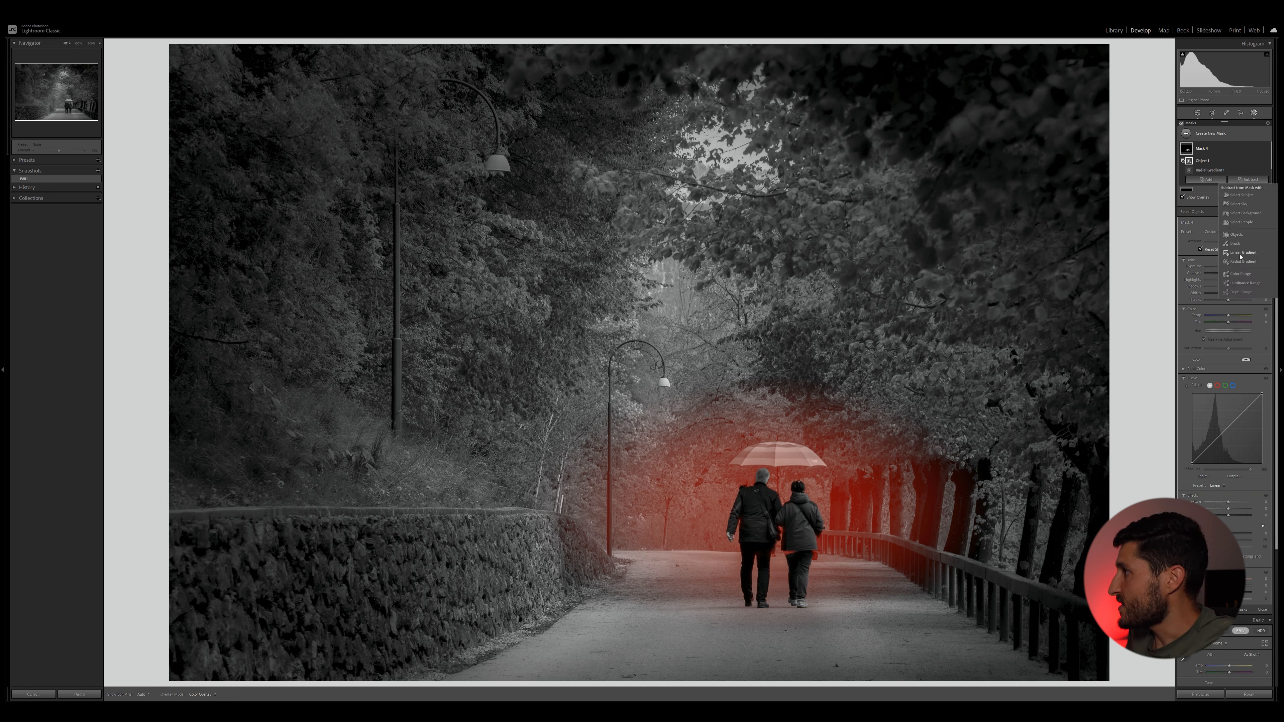
click(1236, 234)
mouse_move(736, 459)
mouse_down()
mouse_move(819, 465)
mouse_move(753, 463)
mouse_up()
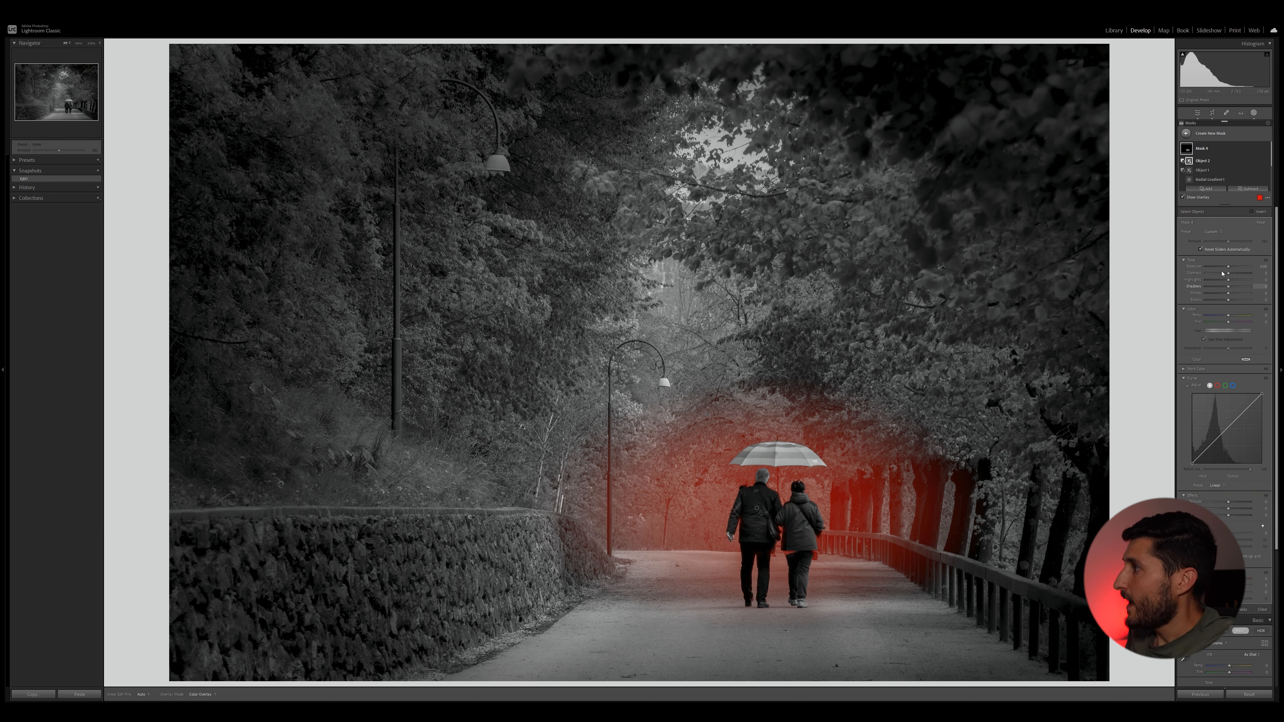
- Raise the exposure of the radial mask behind the couple and lower its dehaze, texture, clarity, highlights and blacks
drag(1229, 268, 1237, 268)
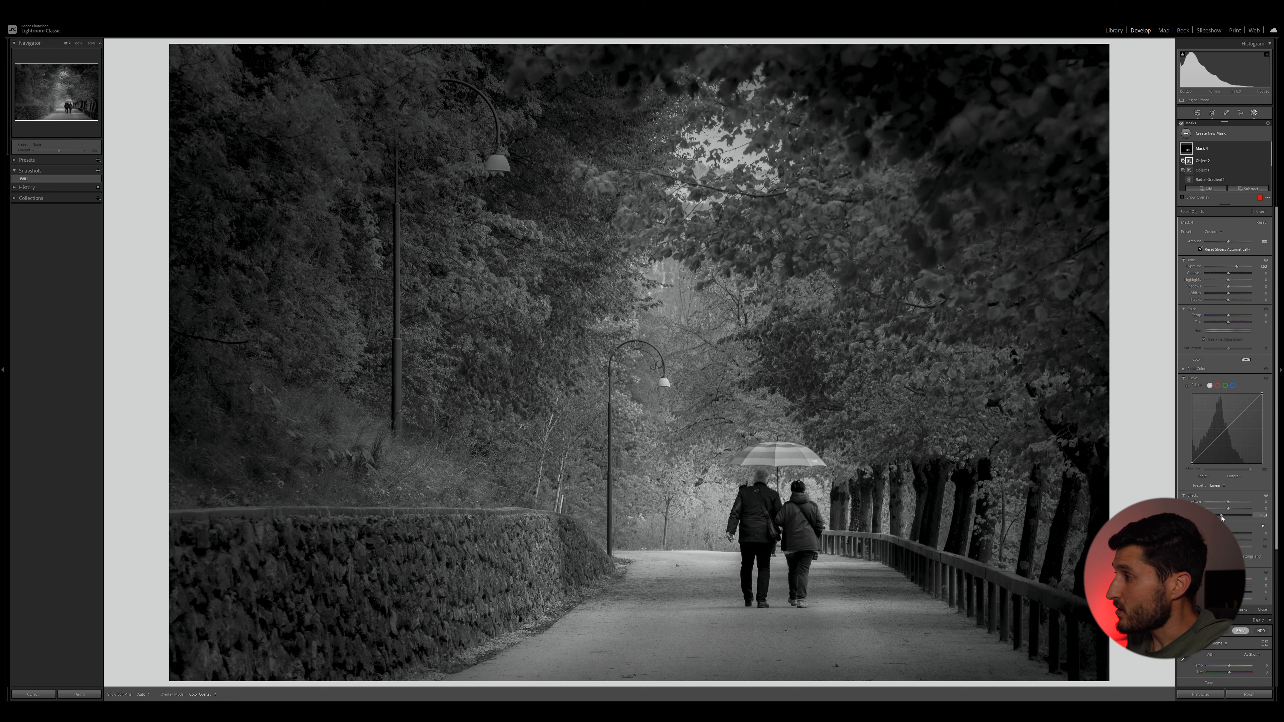
drag(1222, 518, 1220, 518)
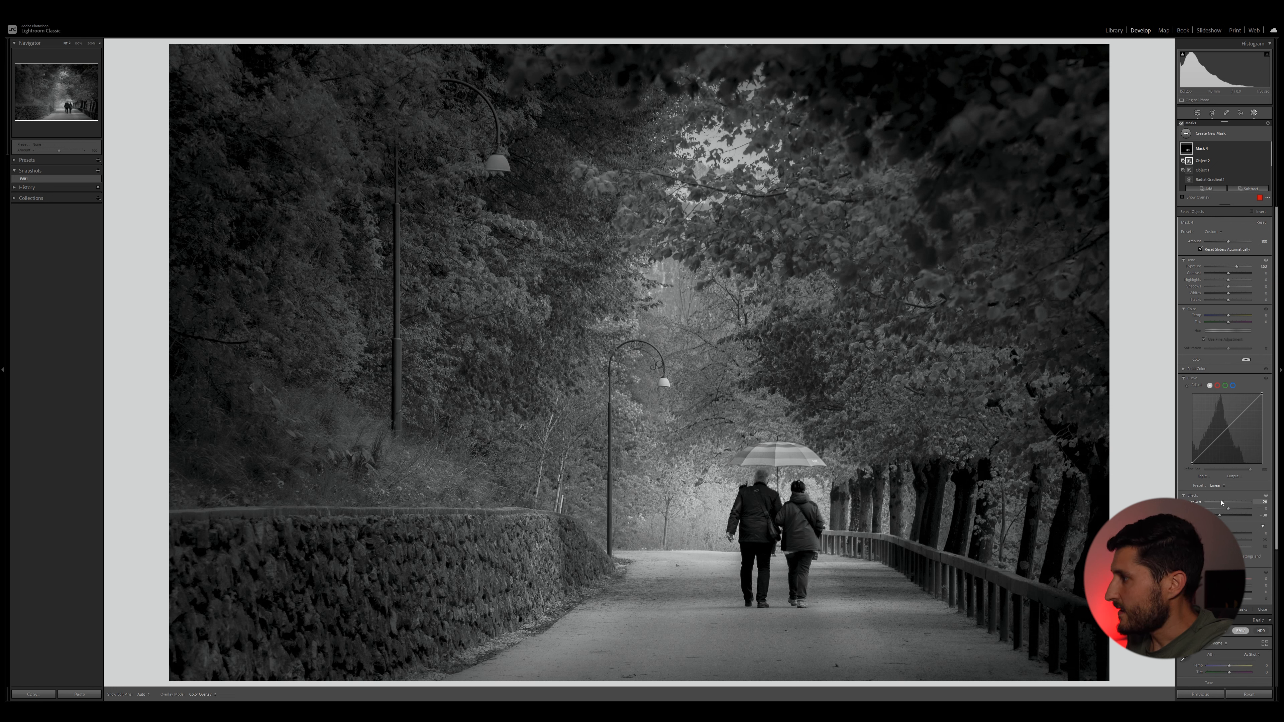
drag(1228, 509, 1220, 503)
double_click(1225, 509)
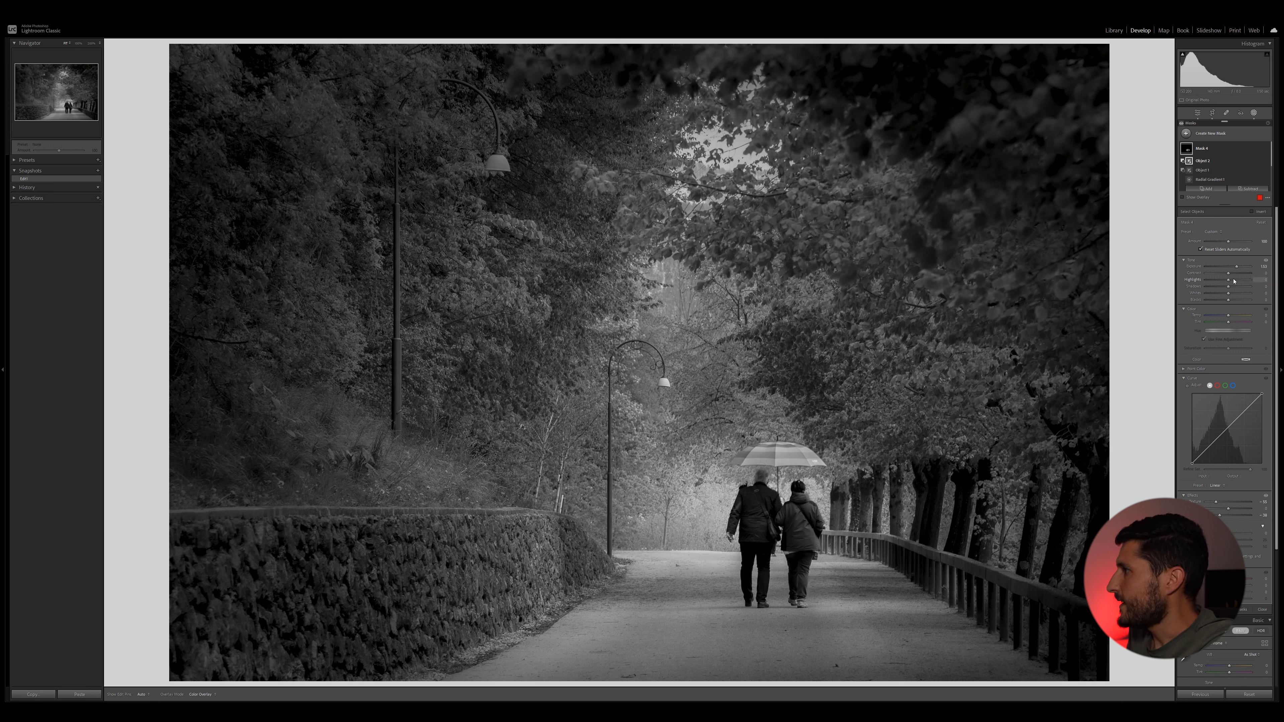
drag(1229, 283, 1223, 282)
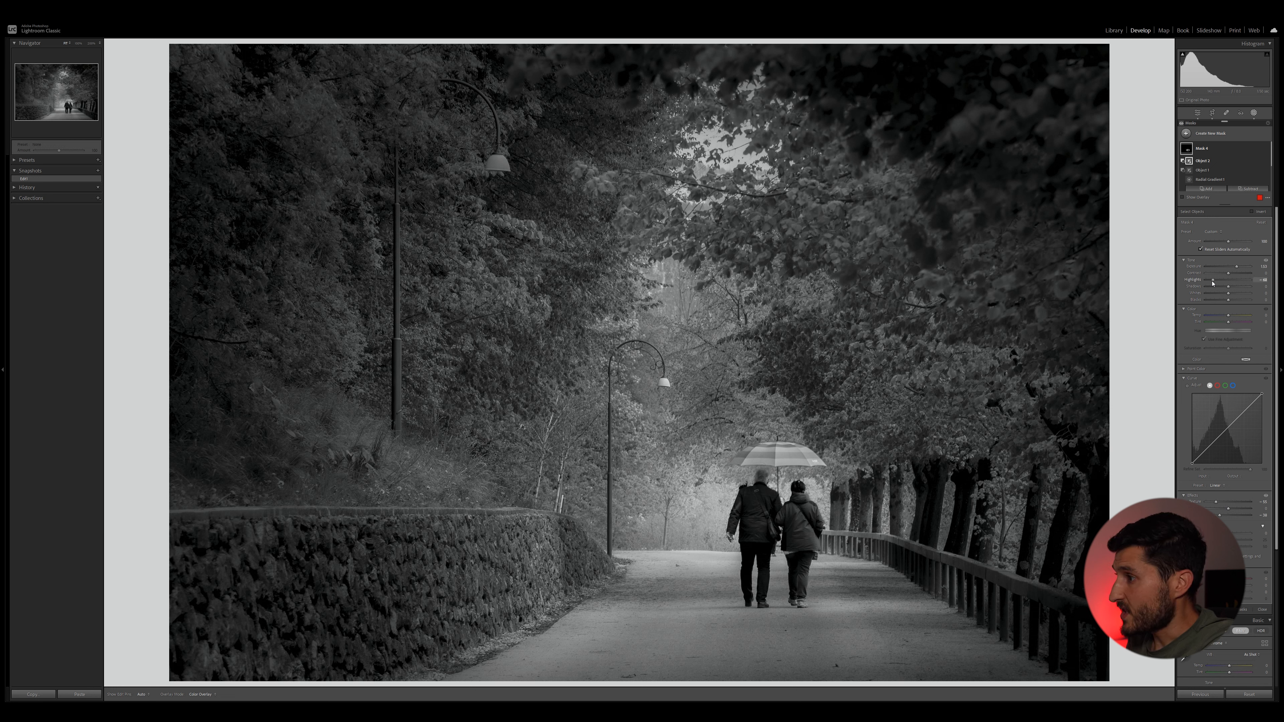
drag(1229, 300, 1225, 302)
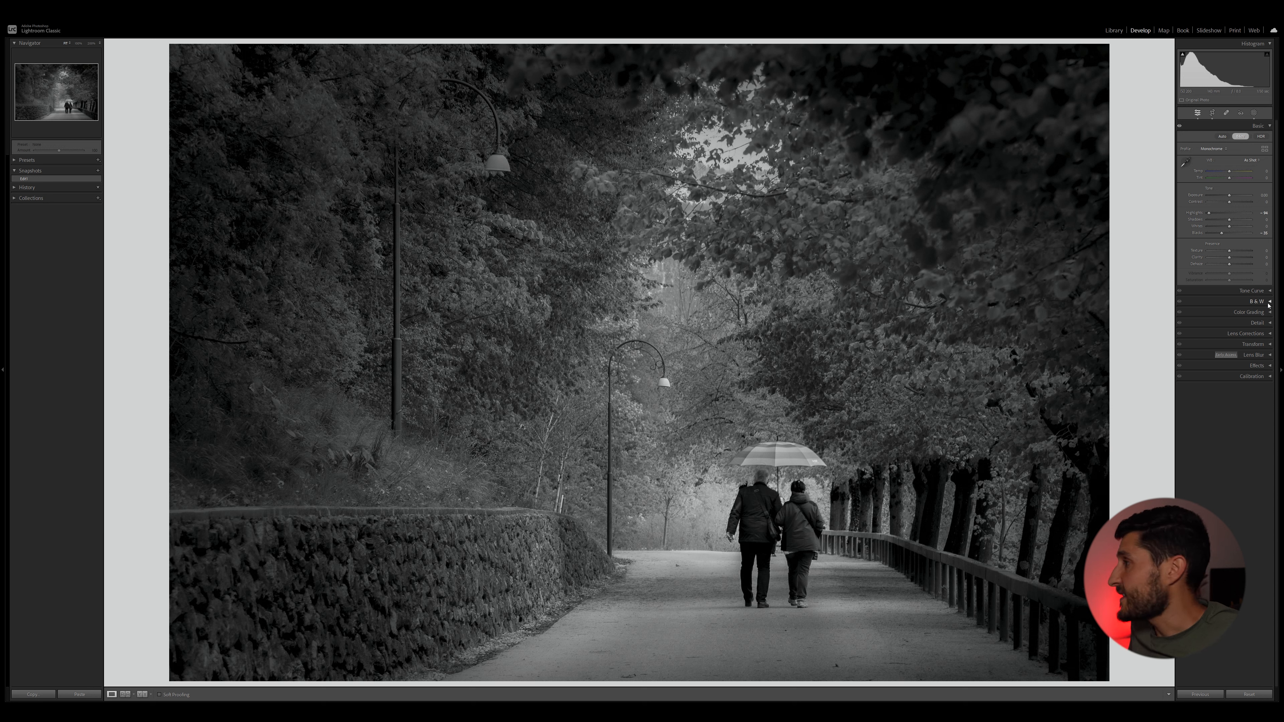
- Darken the orange, yellow and green tones of the whole photo in the black-and-white mix
click(1256, 301)
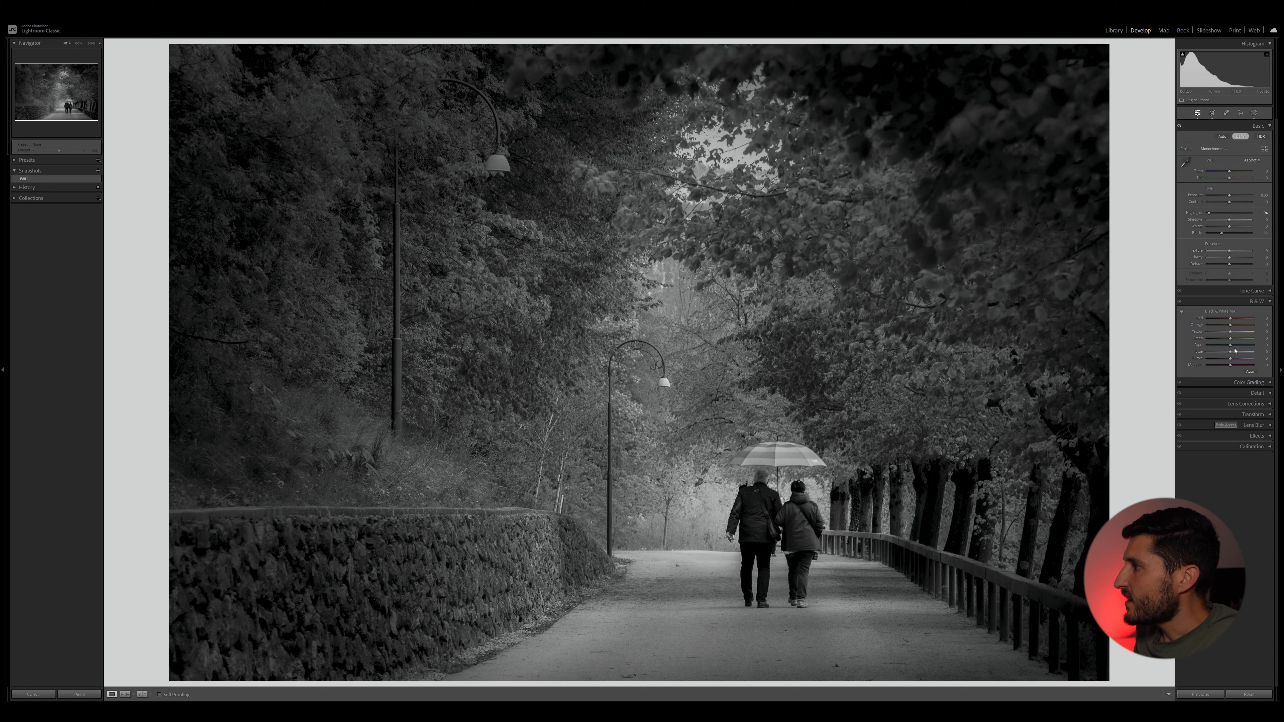
drag(1231, 328, 1228, 329)
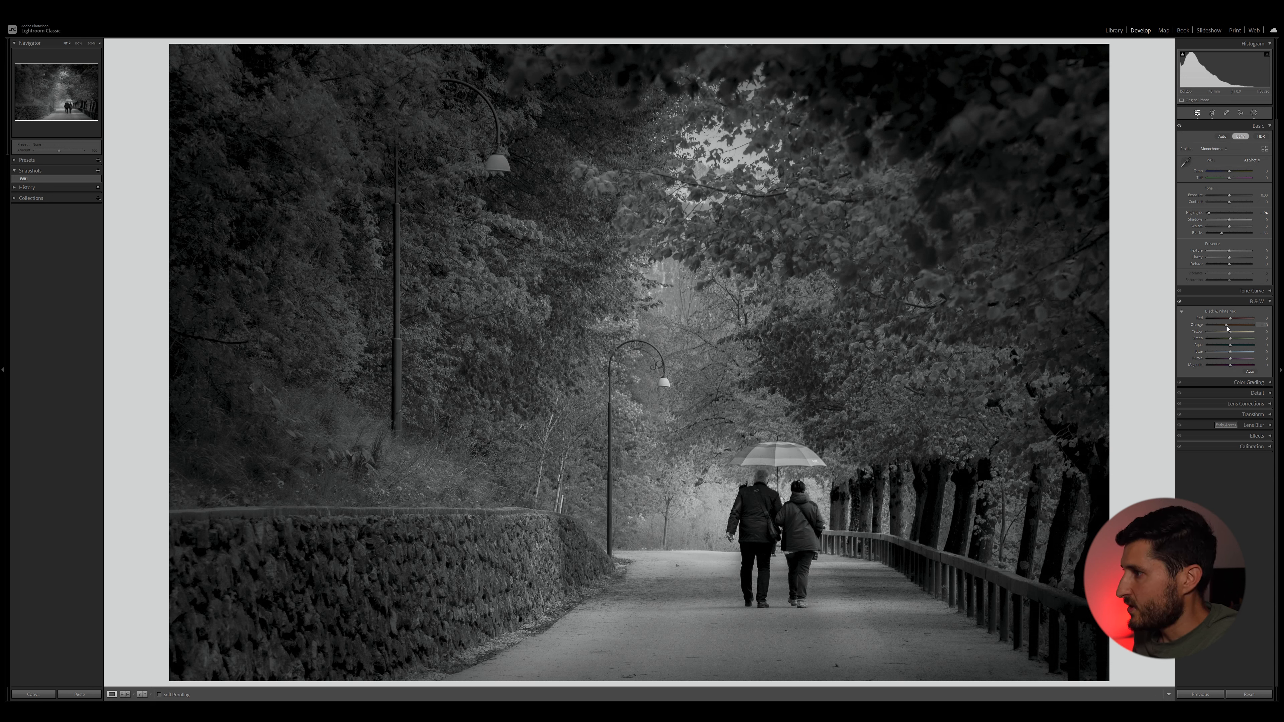
drag(1228, 332, 1225, 333)
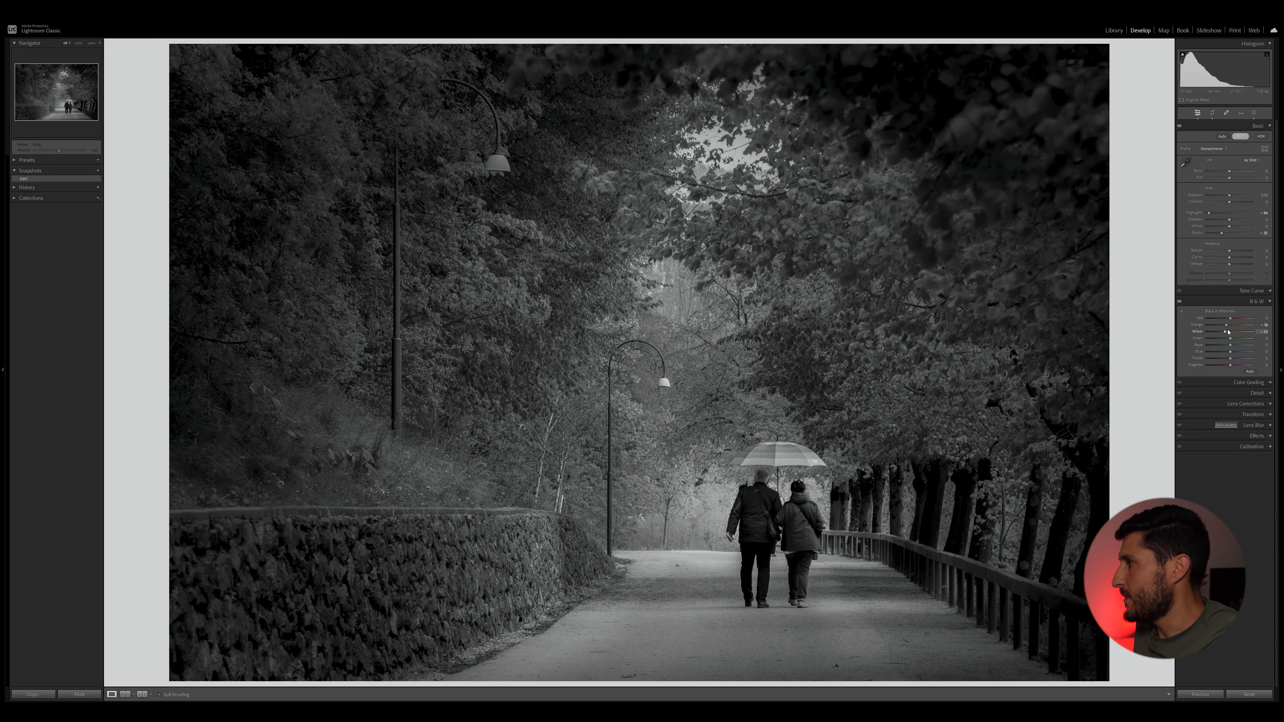
drag(1230, 338, 1227, 342)
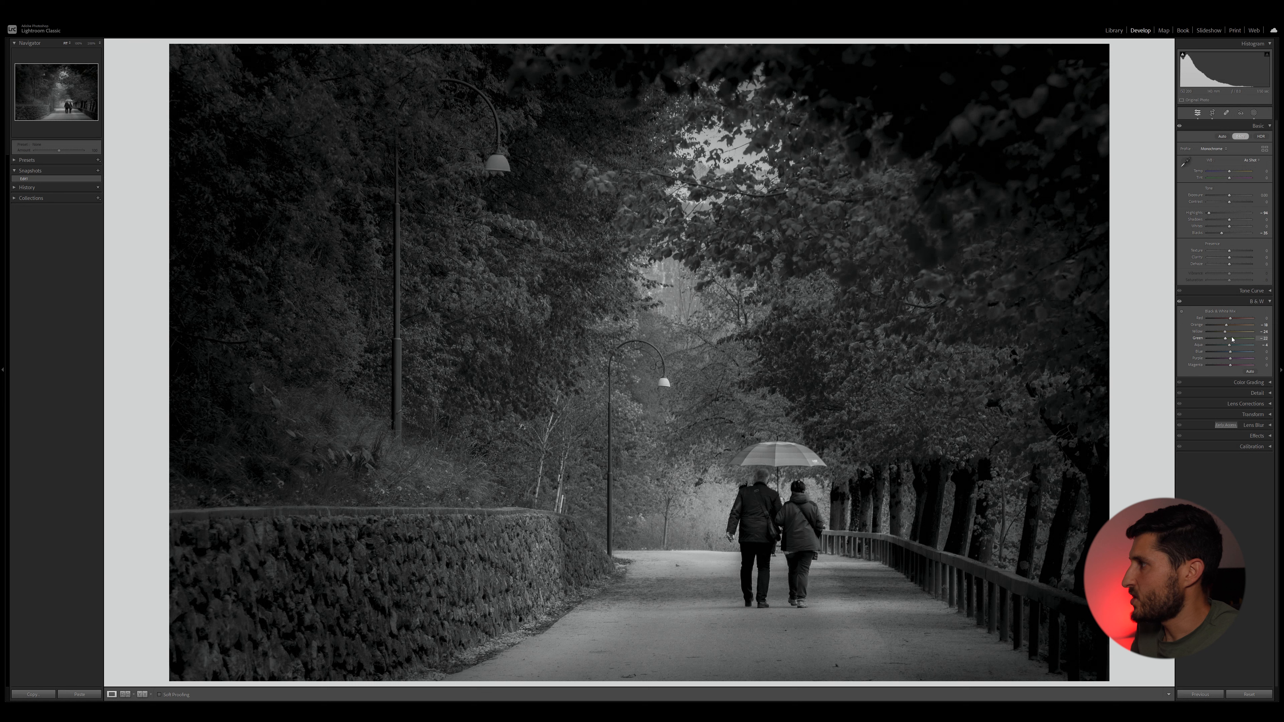
click(1270, 302)
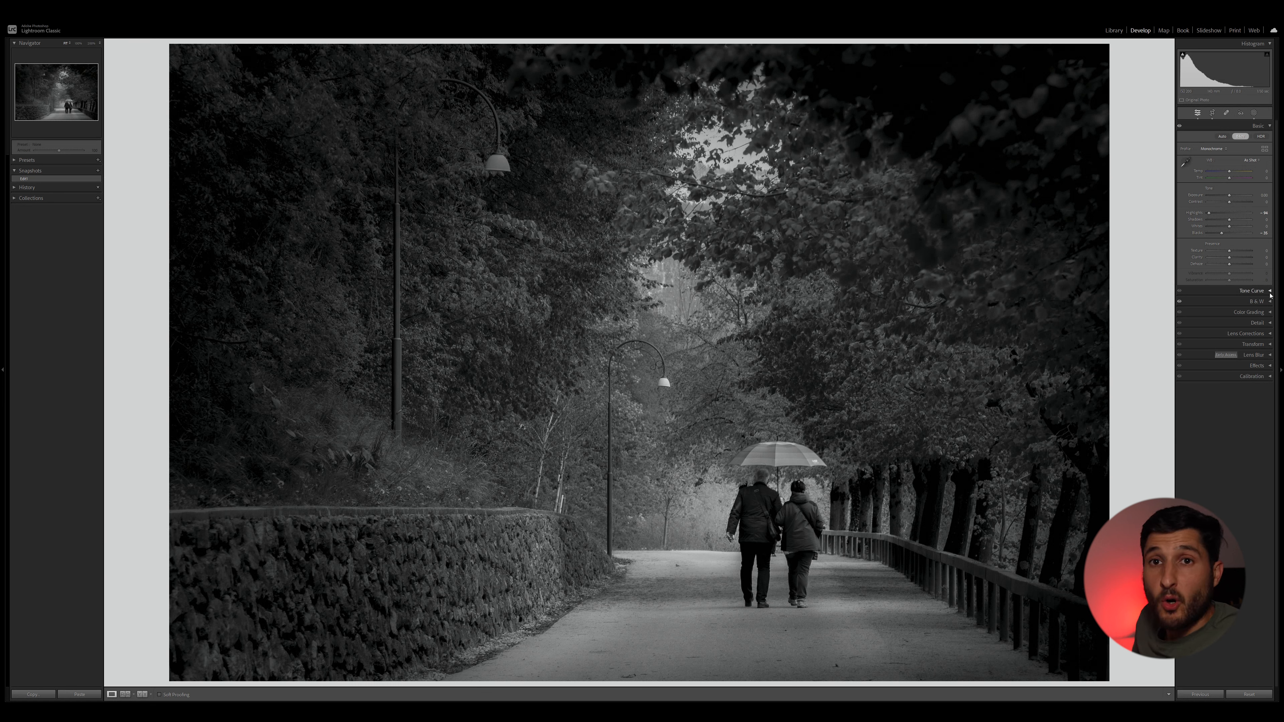
- Shape a gentle S-shaped tone curve with one highlight point and one shadow point, and turn on the shadow clipping display
click(1270, 292)
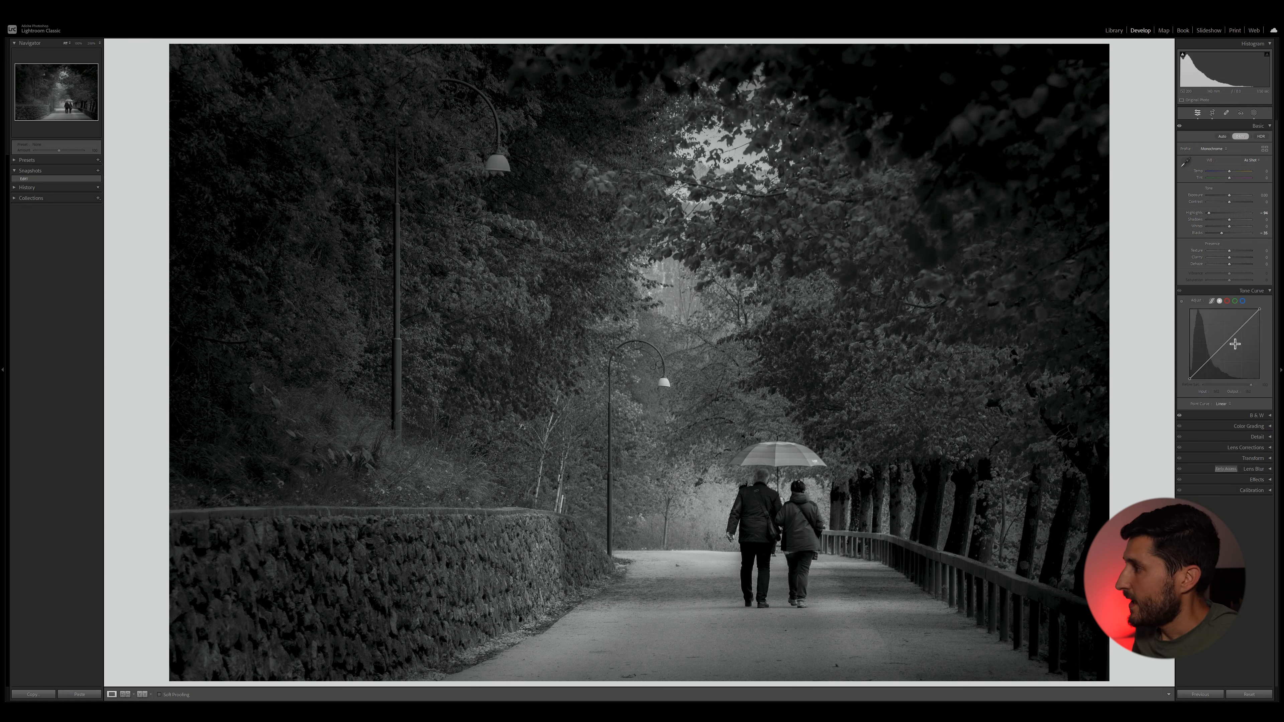
click(1237, 333)
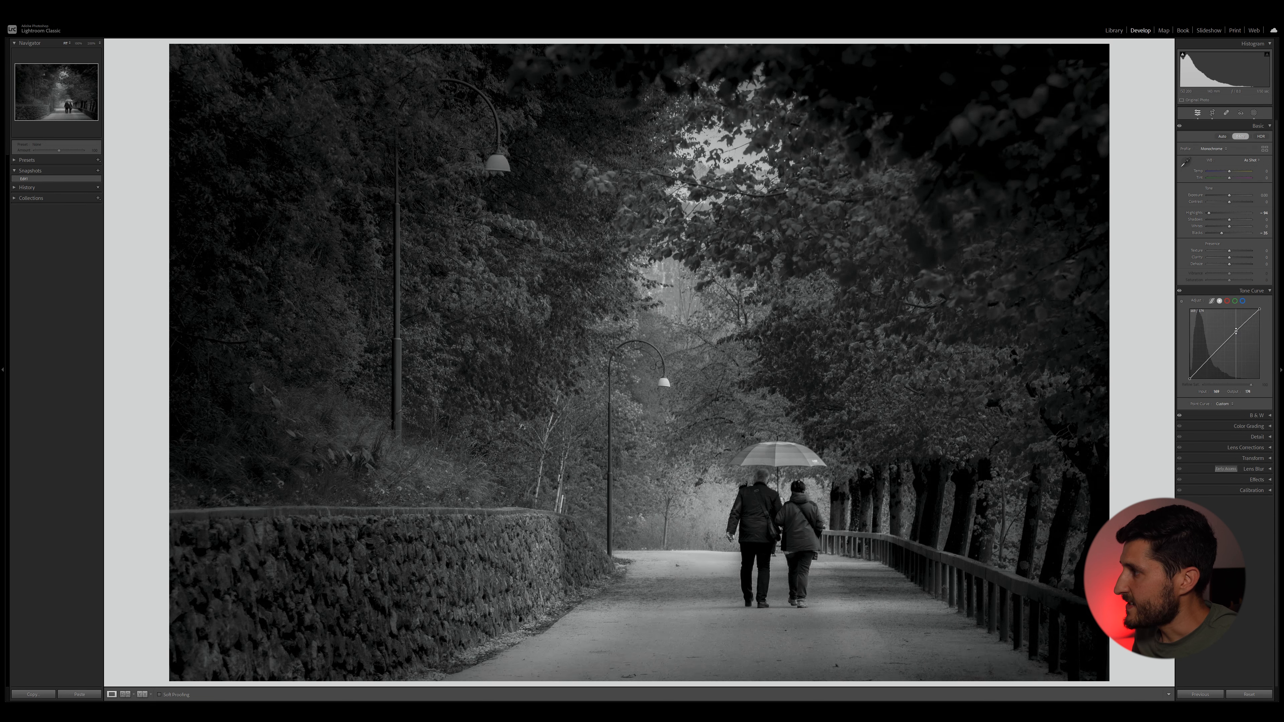
click(1205, 369)
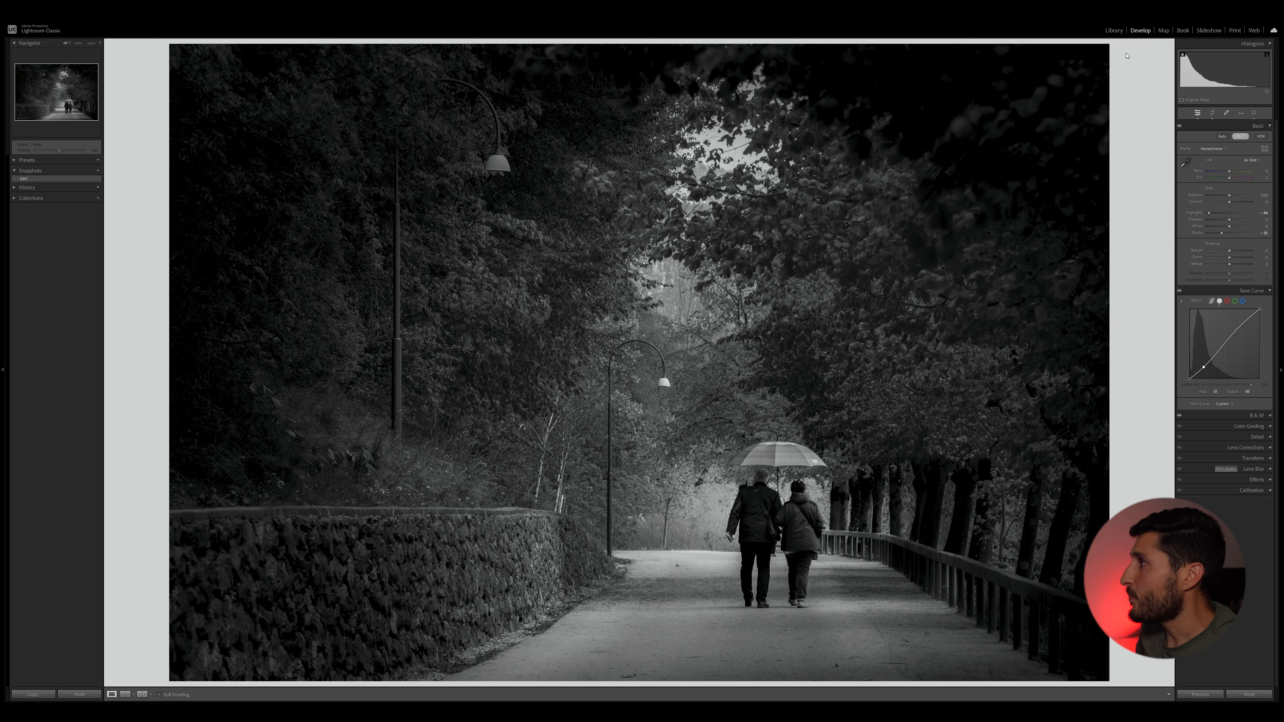
click(1183, 56)
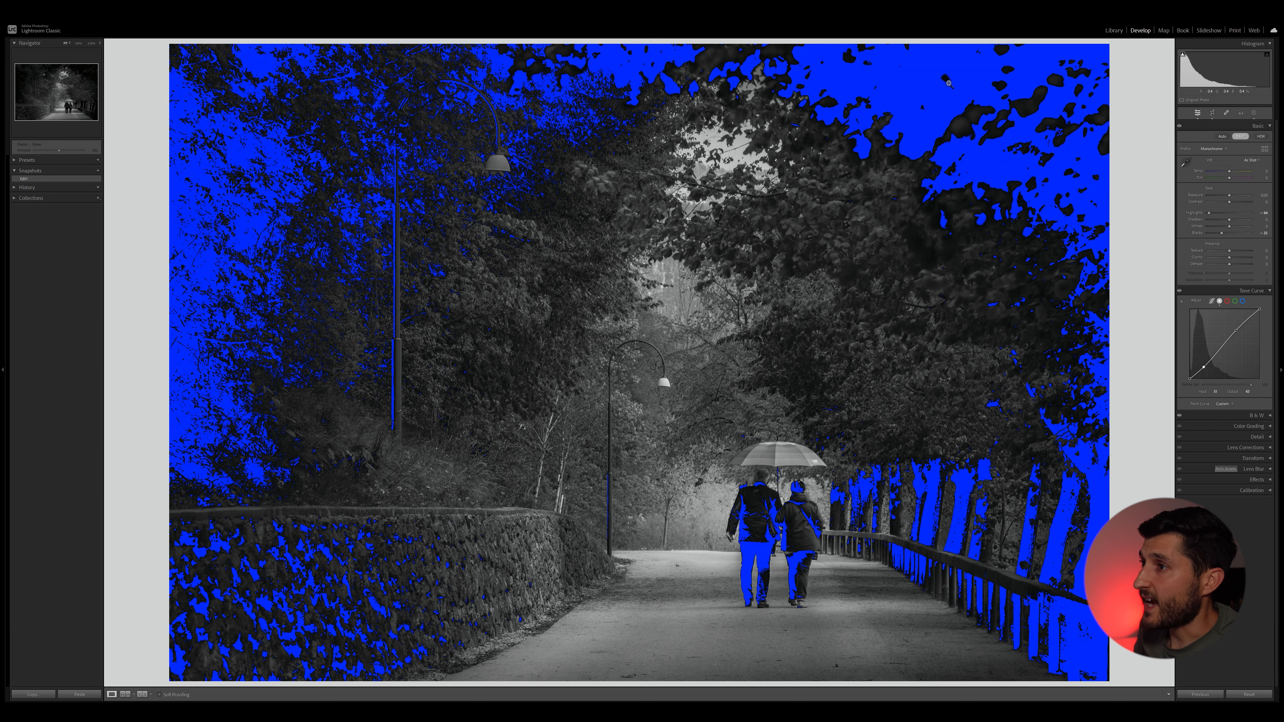
- Turn off the shadow clipping display and lift the tone curve's black point slightly to soften the deepest shadows
click(1183, 56)
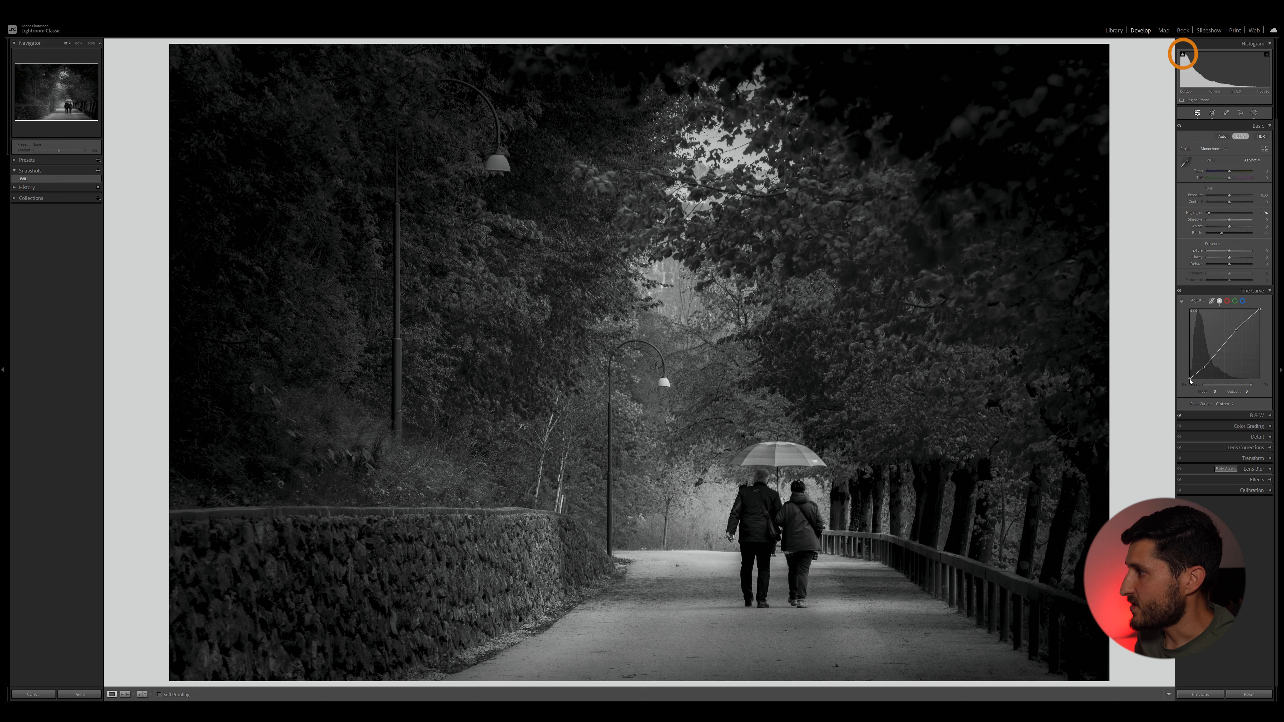
drag(1190, 380, 1190, 378)
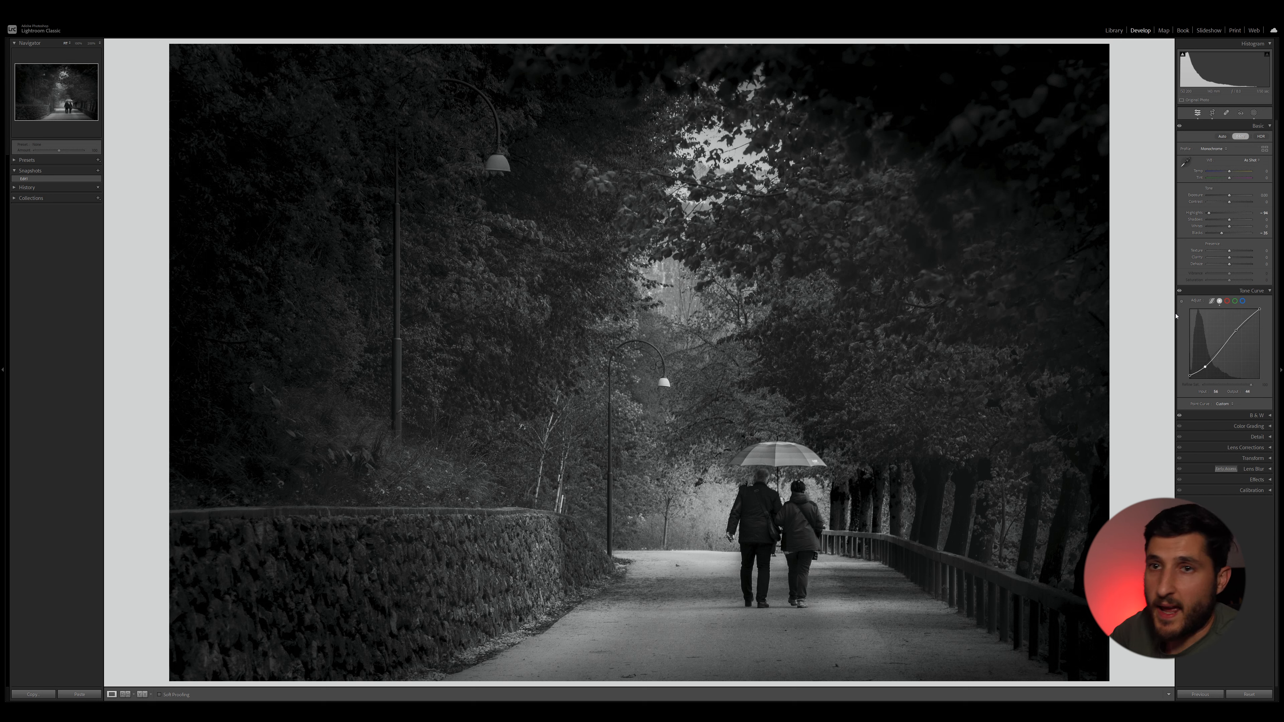
click(1270, 292)
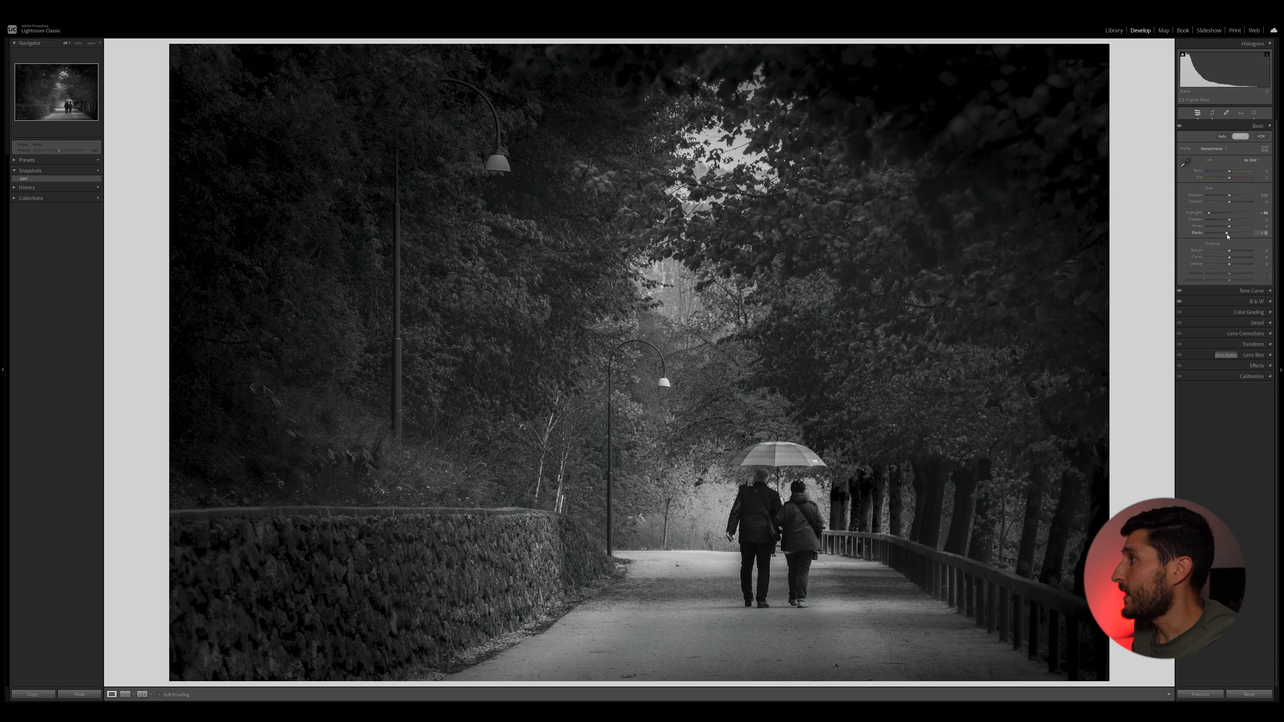
- Lighten the green tones slightly in the black-and-white mix and show the before and after versions side by side
click(1239, 301)
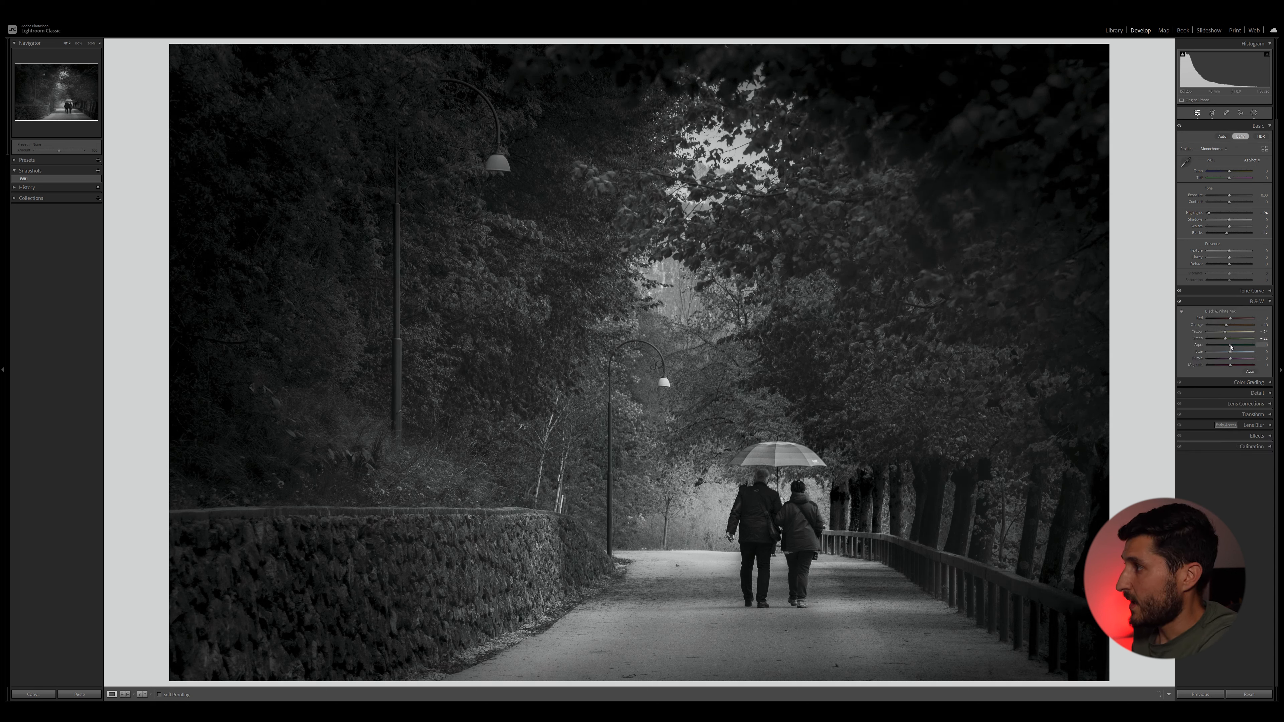
drag(1226, 339, 1229, 339)
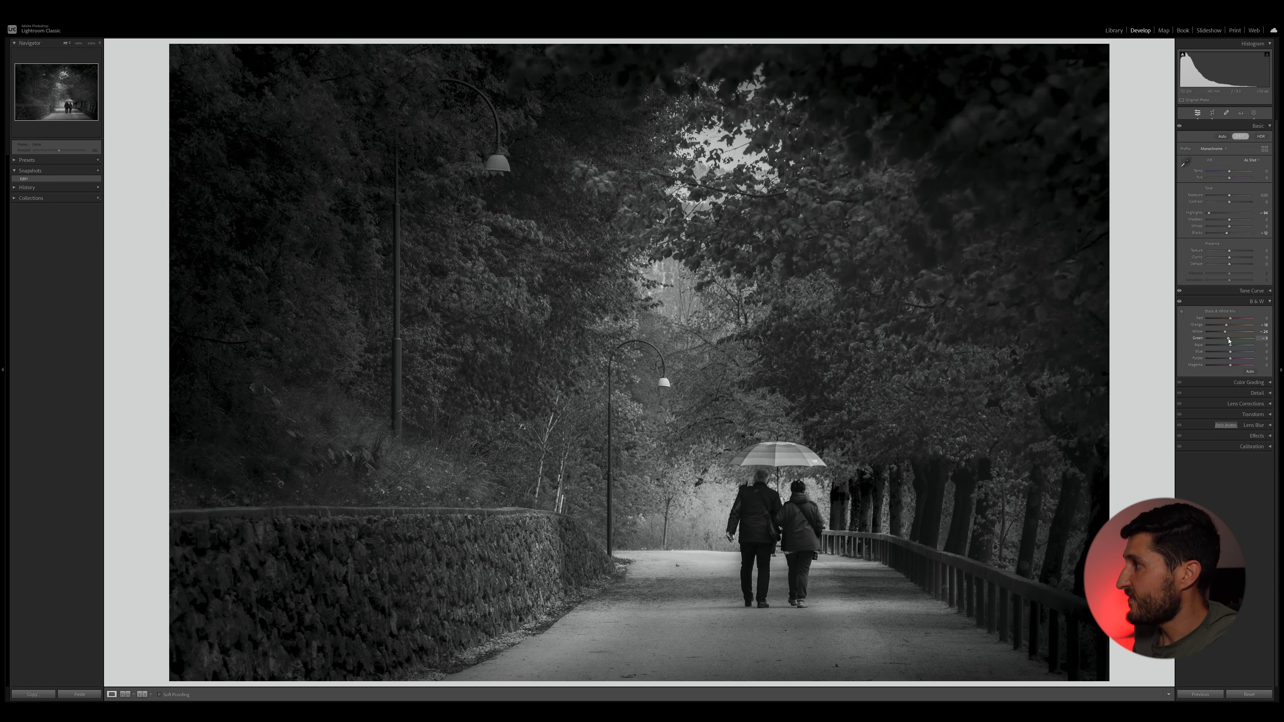
click(1239, 301)
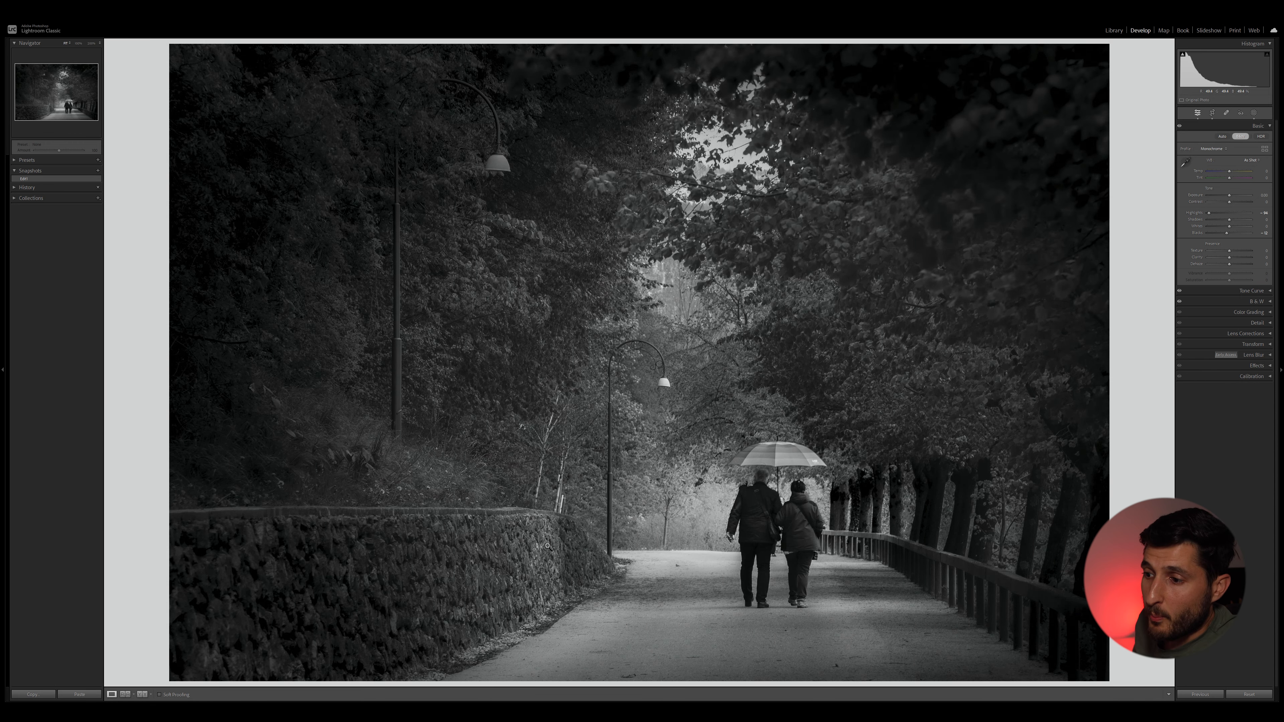
click(141, 694)
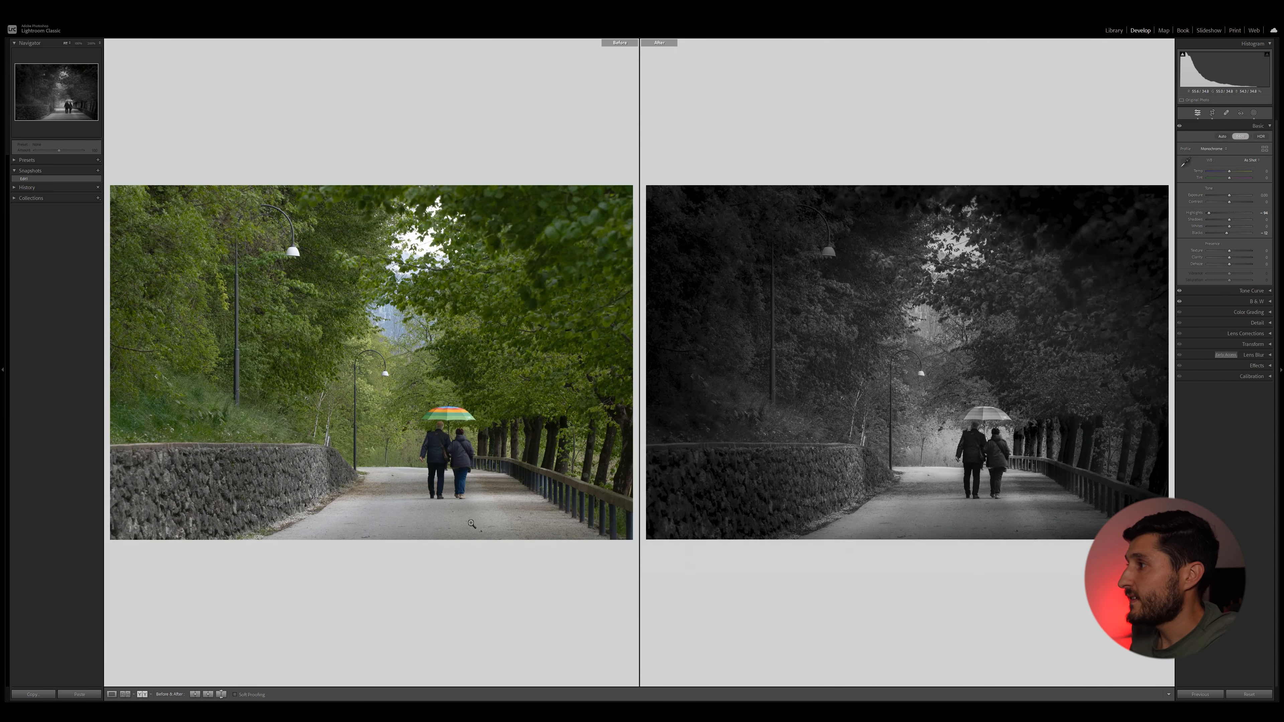